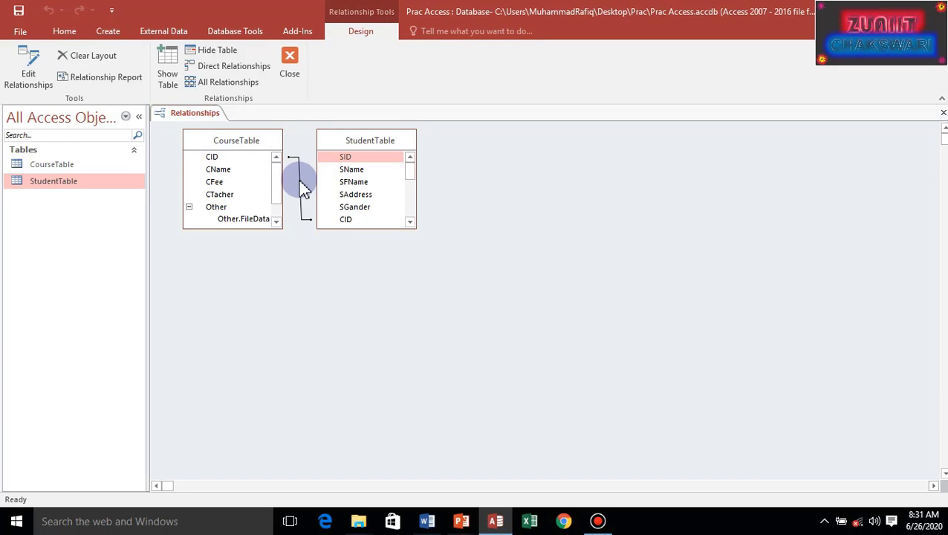
- Delete the relationship between CourseTable and StudentTable on CID and close the relationships layout
left_click(303, 188)
right_click(303, 188)
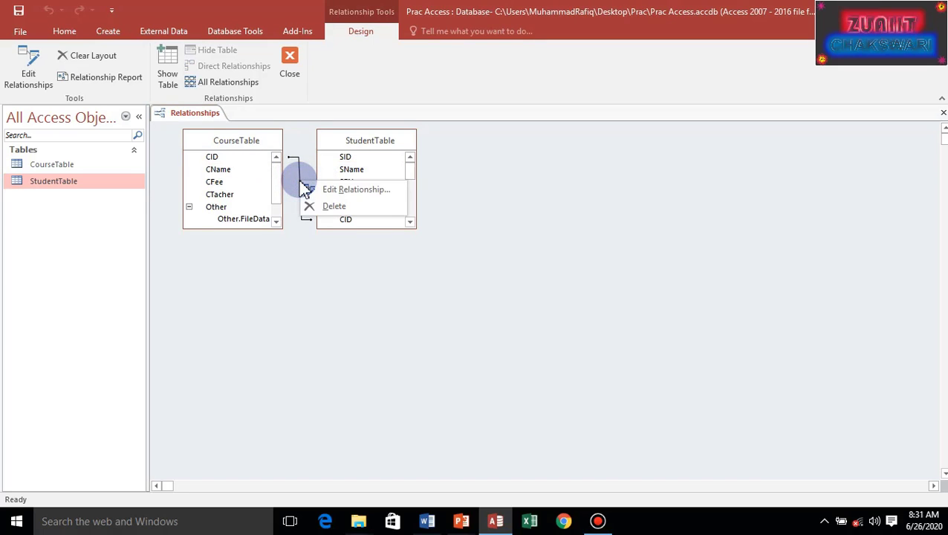
left_click(330, 207)
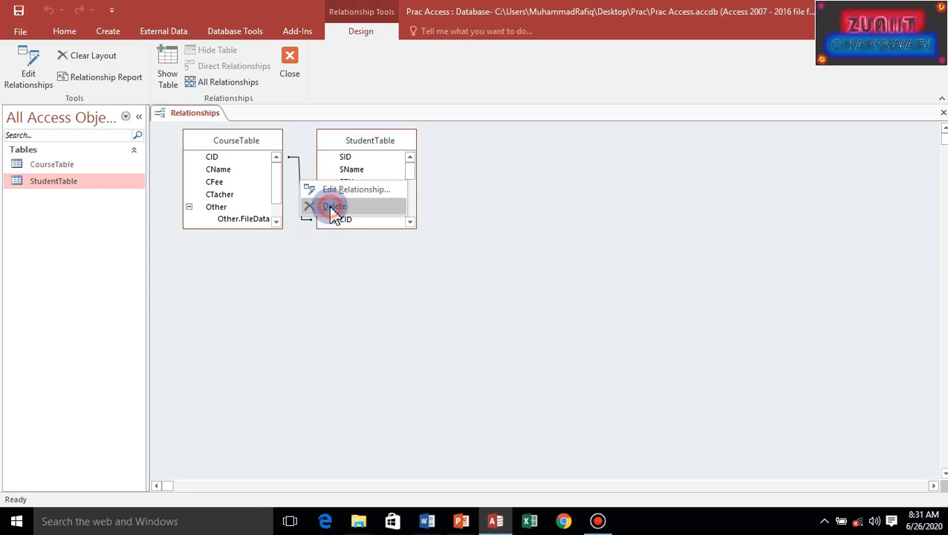
left_click(453, 300)
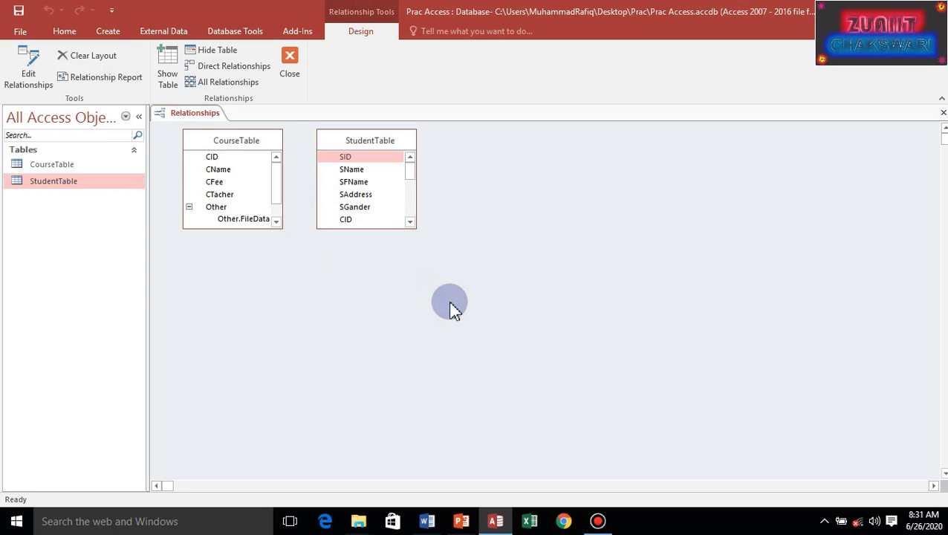
left_click(943, 112)
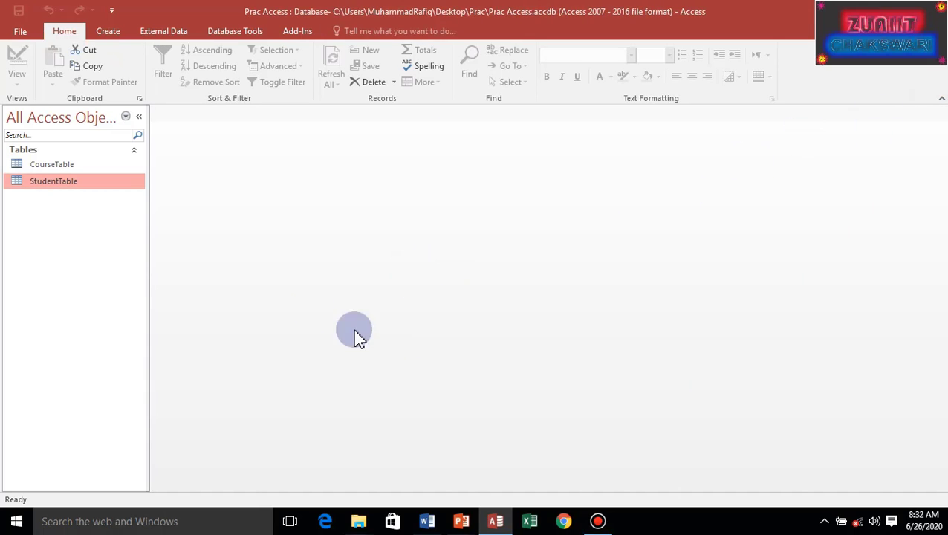
- Delete the CID field and its indexes from StudentTable's design, saving and closing the table
double_click(72, 186)
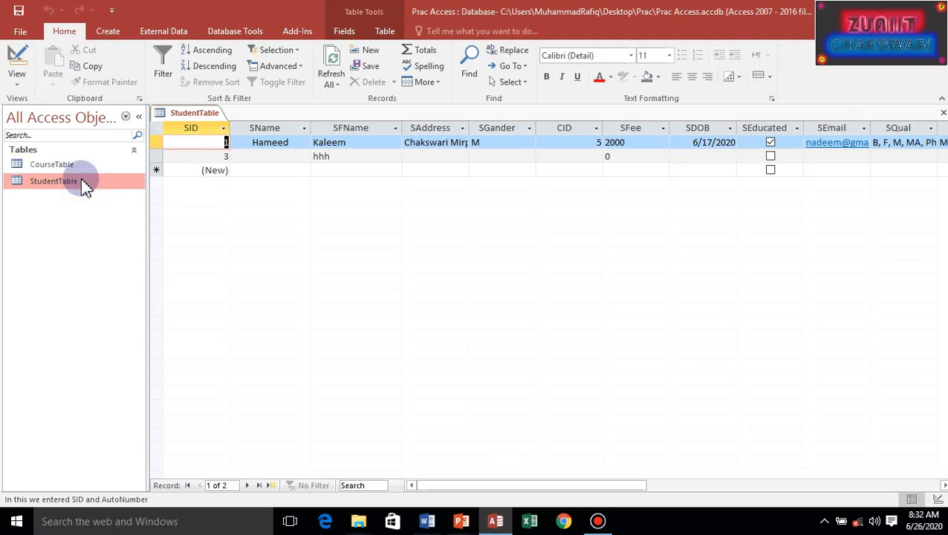
left_click(16, 70)
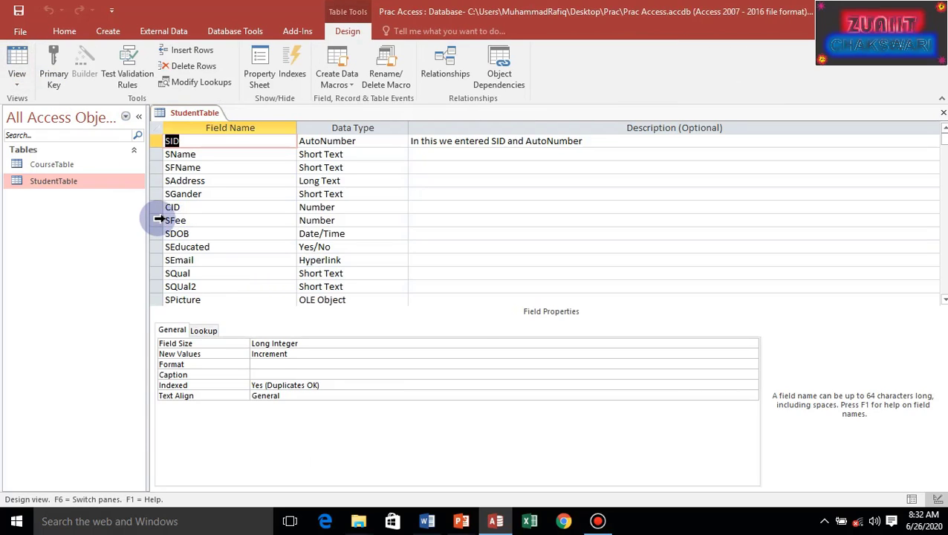
left_click(157, 208)
right_click(155, 211)
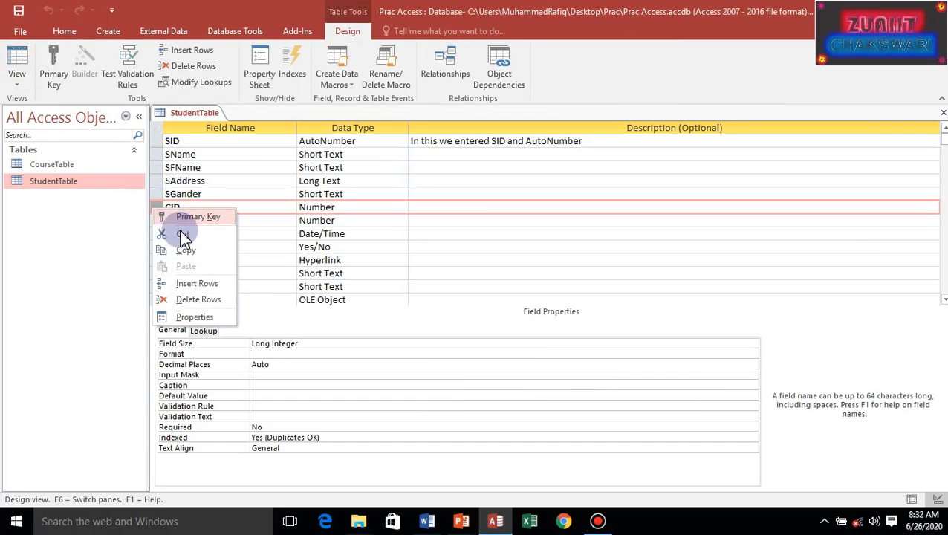
left_click(197, 299)
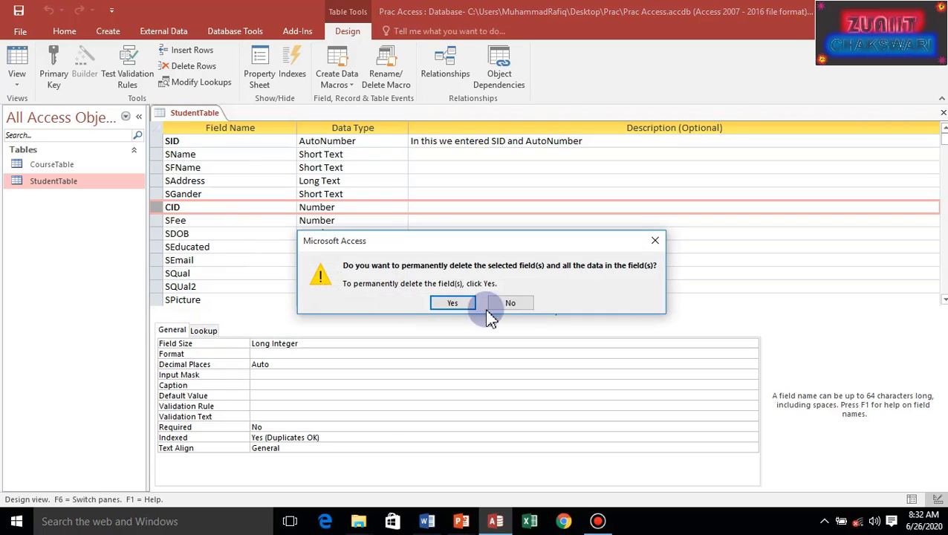
left_click(452, 304)
left_click(449, 307)
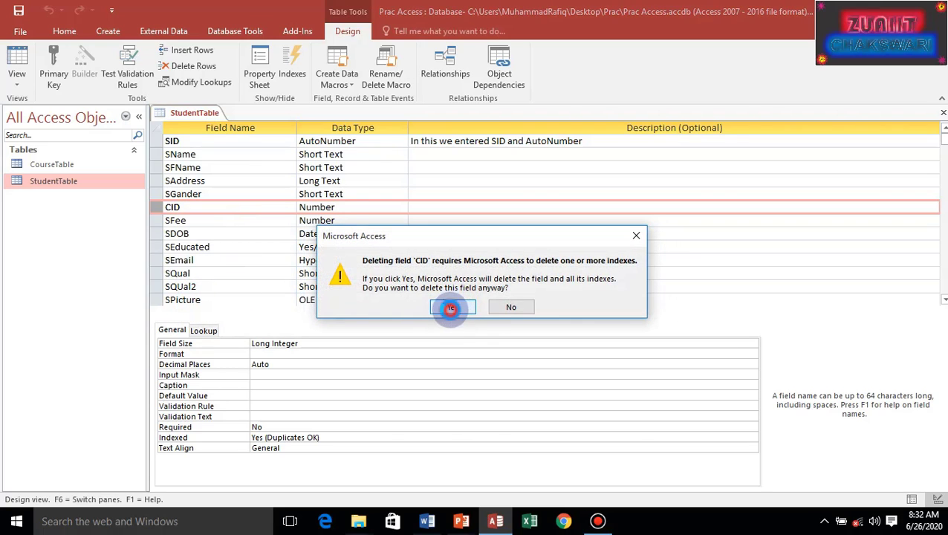
left_click(941, 112)
left_click(427, 299)
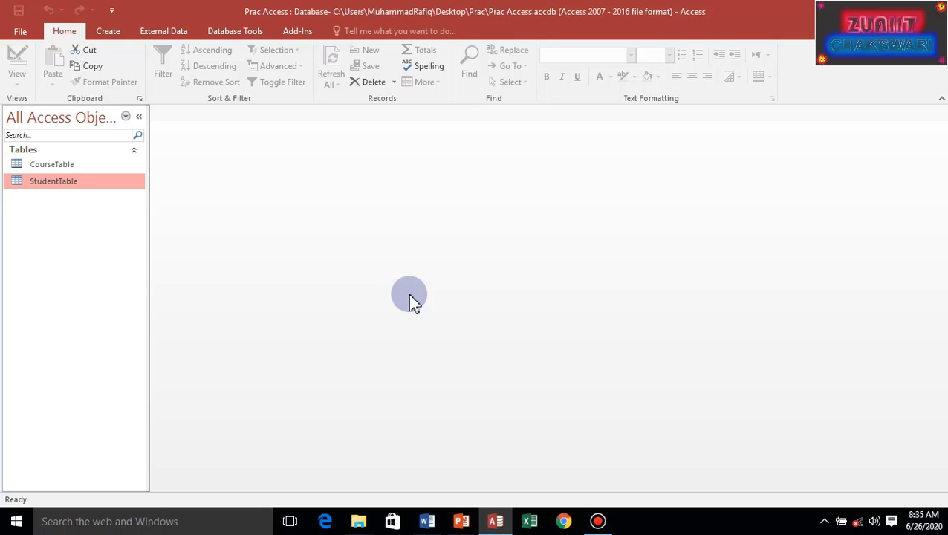
- Insert a CID field with the Number data type above SFee in StudentTable's design
double_click(69, 184)
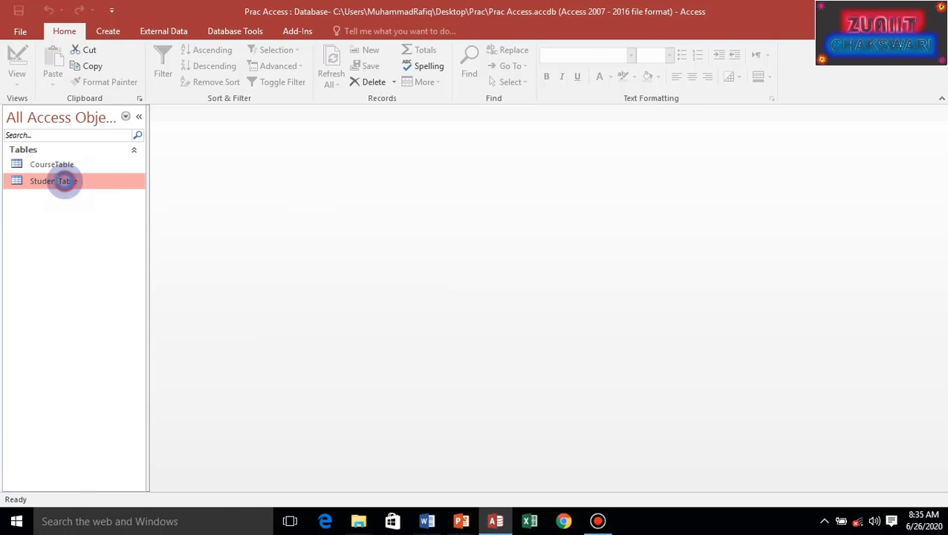
left_click(26, 75)
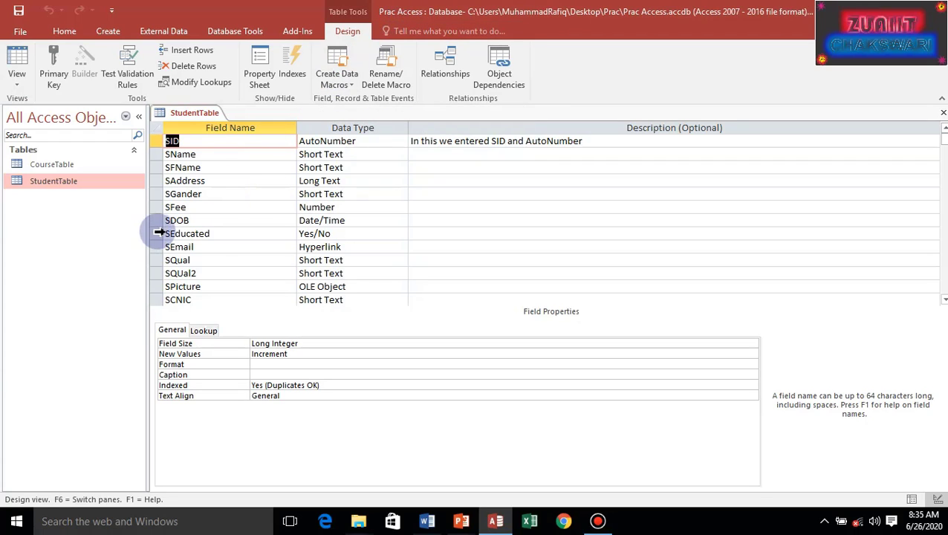
left_click(155, 208)
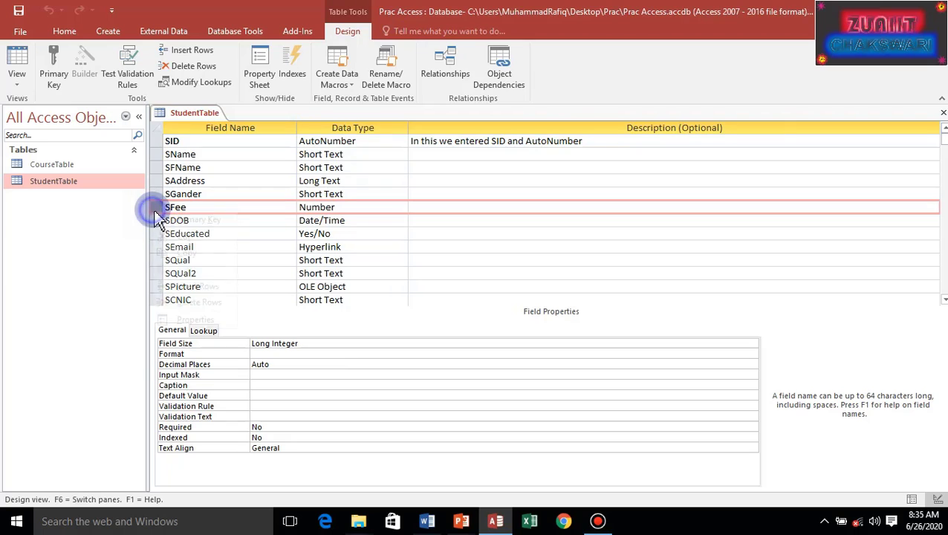
right_click(157, 209)
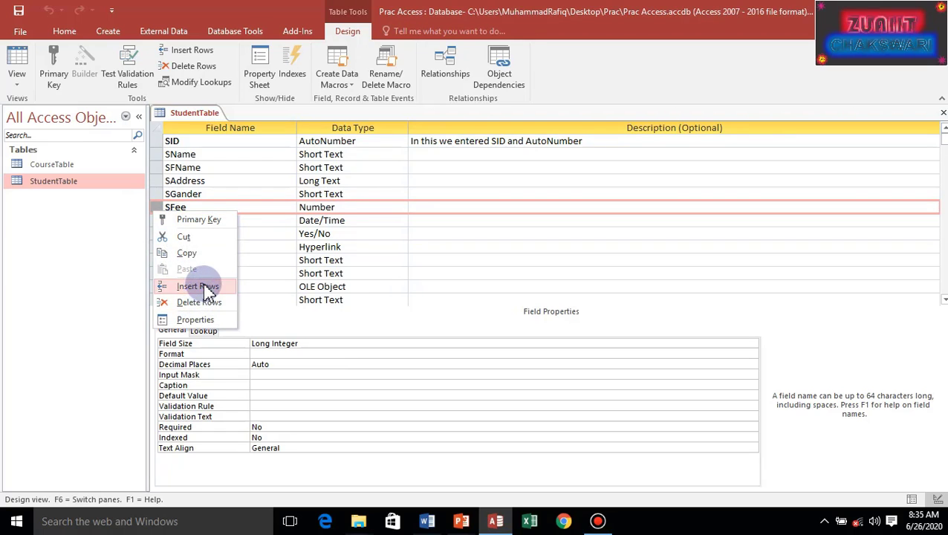
left_click(198, 287)
left_click(178, 208)
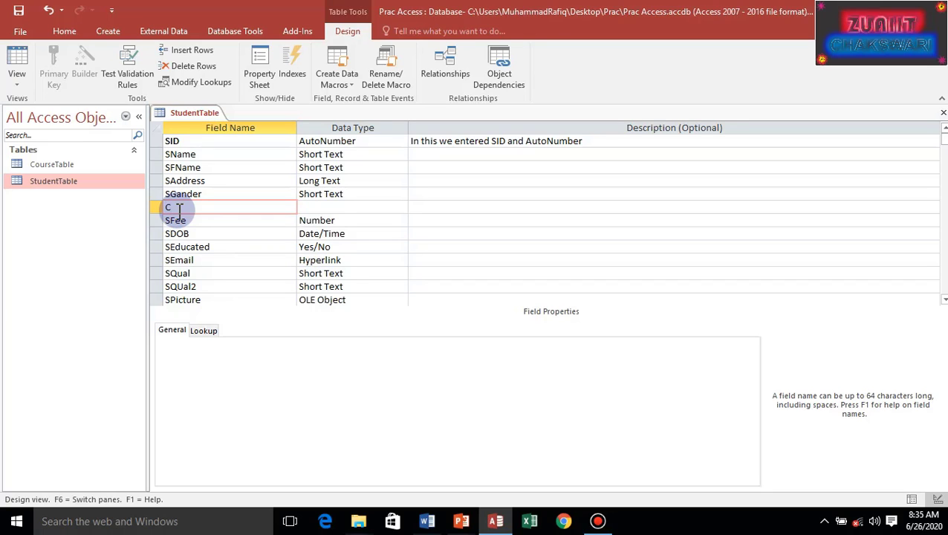
type("CID")
key("Tab")
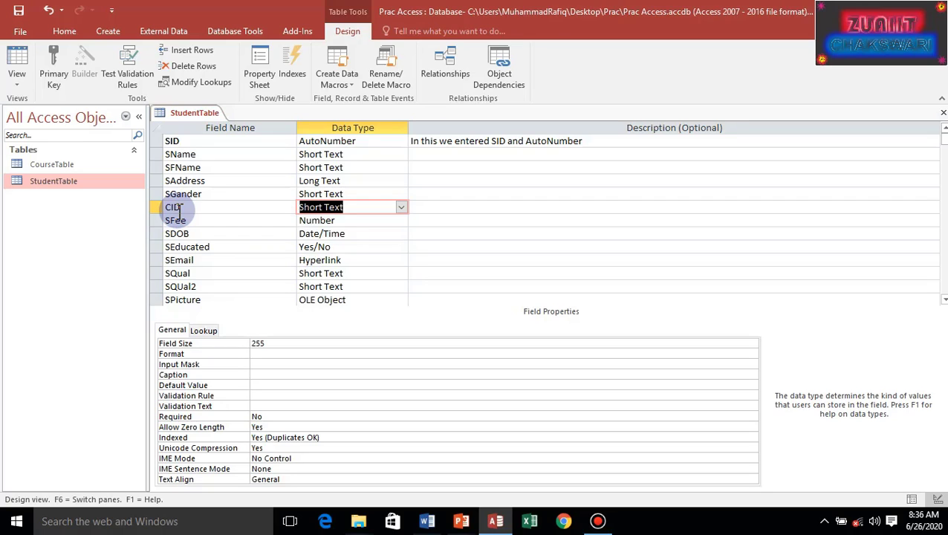
type("number")
key("Tab")
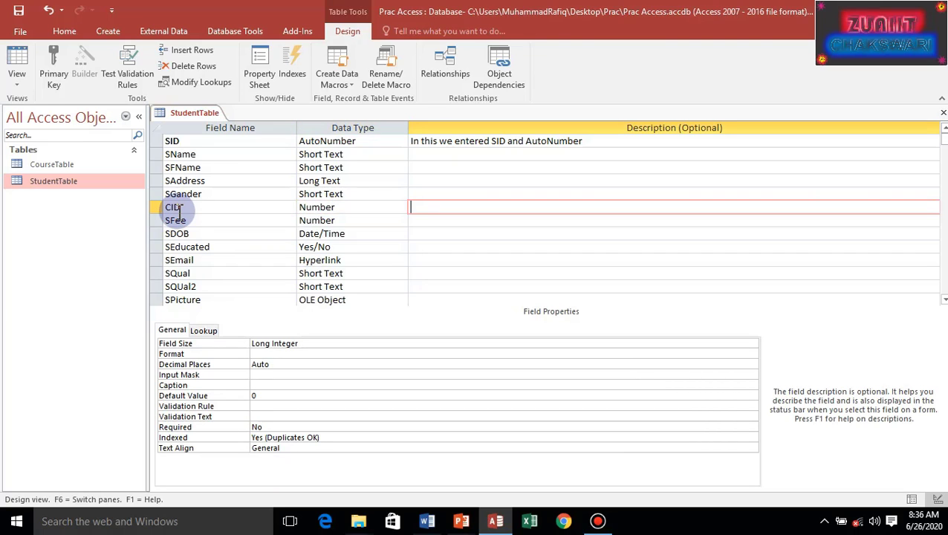
- Start the Lookup Wizard for StudentTable's CID field and take its values from CourseTable
left_click(388, 207)
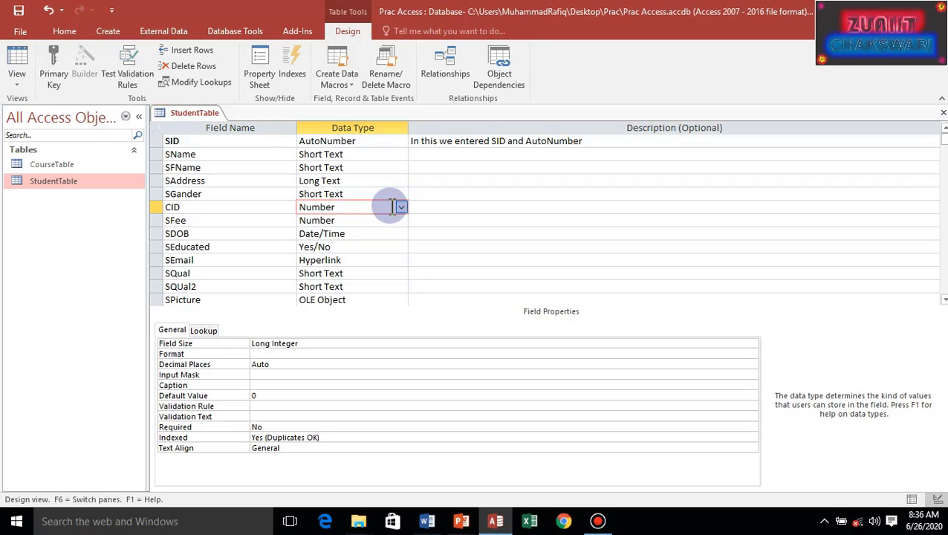
left_click(400, 207)
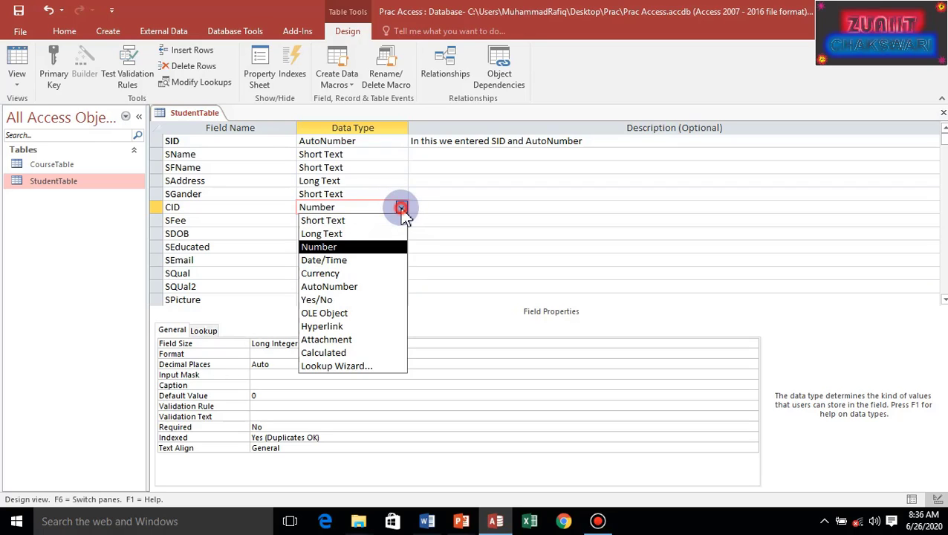
left_click(350, 367)
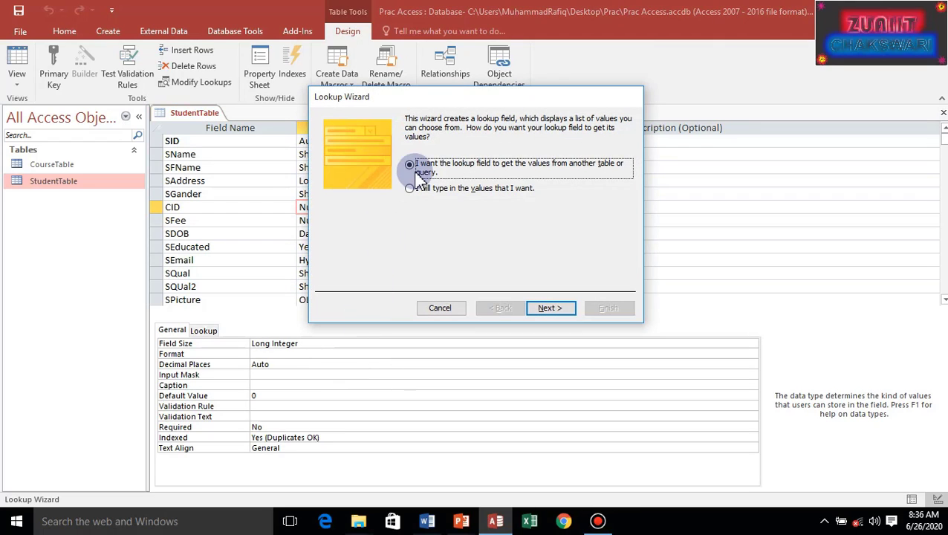
left_click(544, 312)
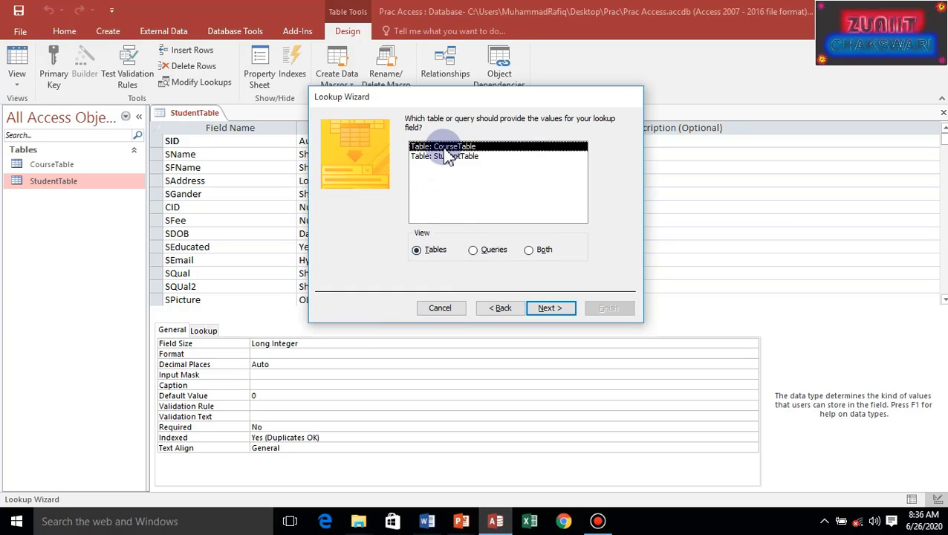
left_click(550, 312)
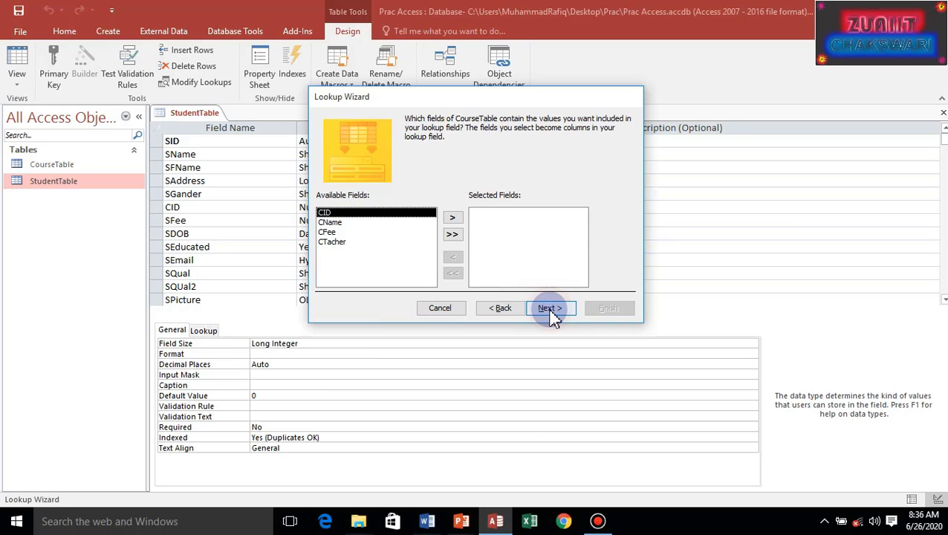
- Include all CourseTable fields in the lookup, store the CID value, finish the wizard, and save and close StudentTable
left_click(453, 235)
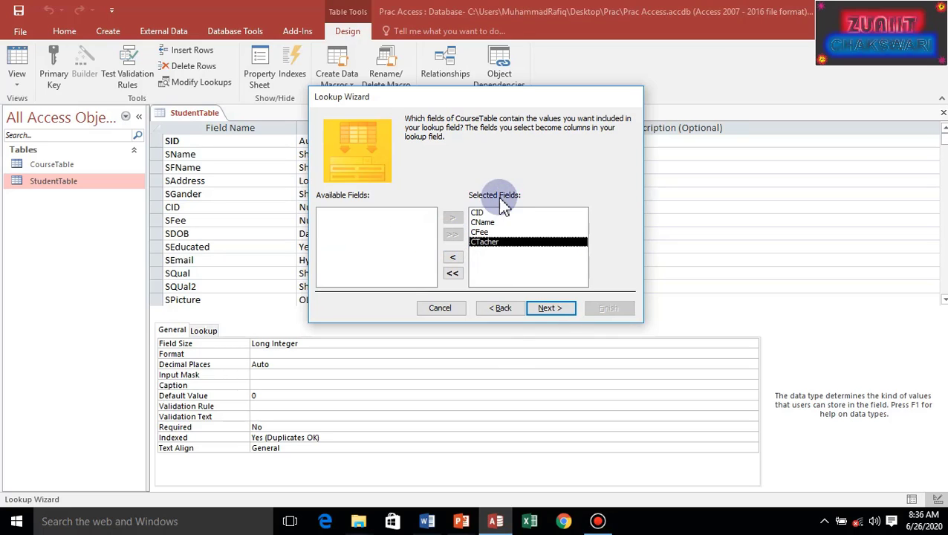
left_click(543, 309)
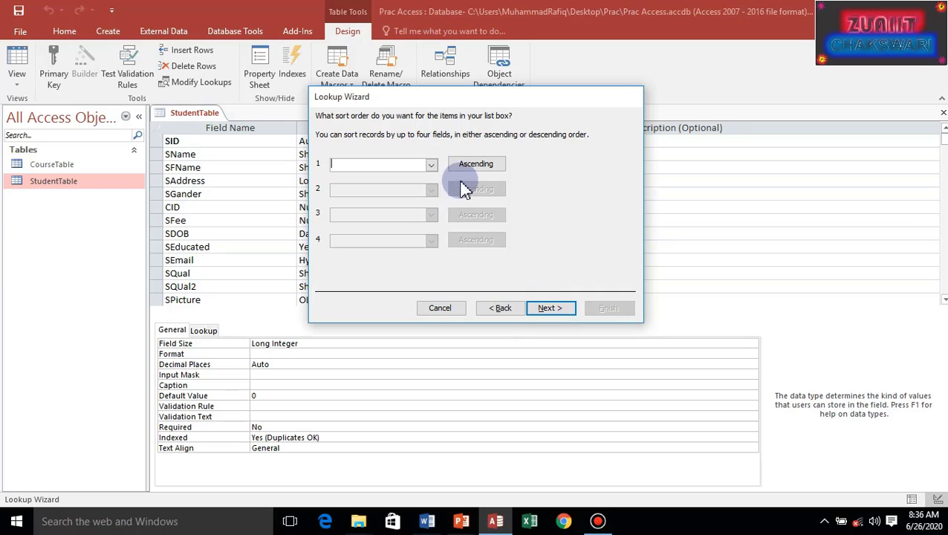
left_click(553, 311)
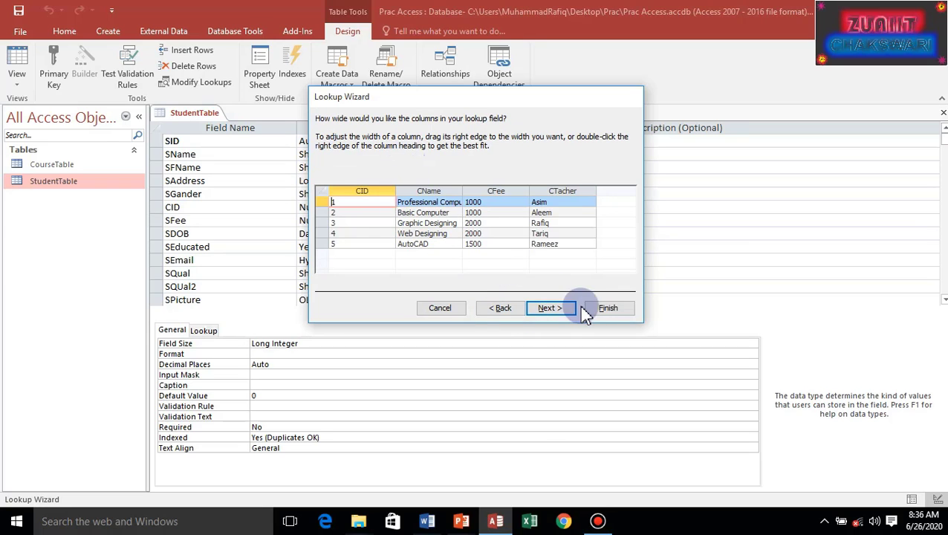
left_click(562, 316)
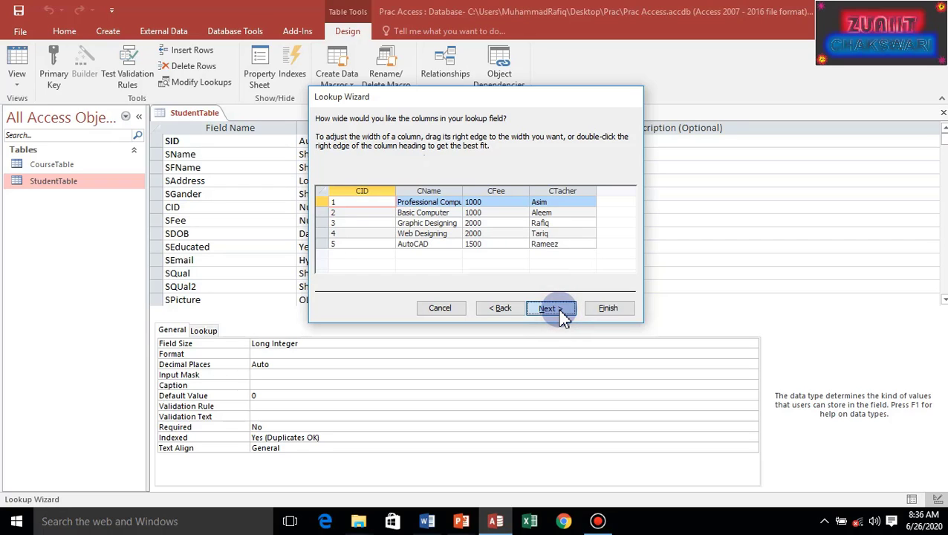
left_click(562, 316)
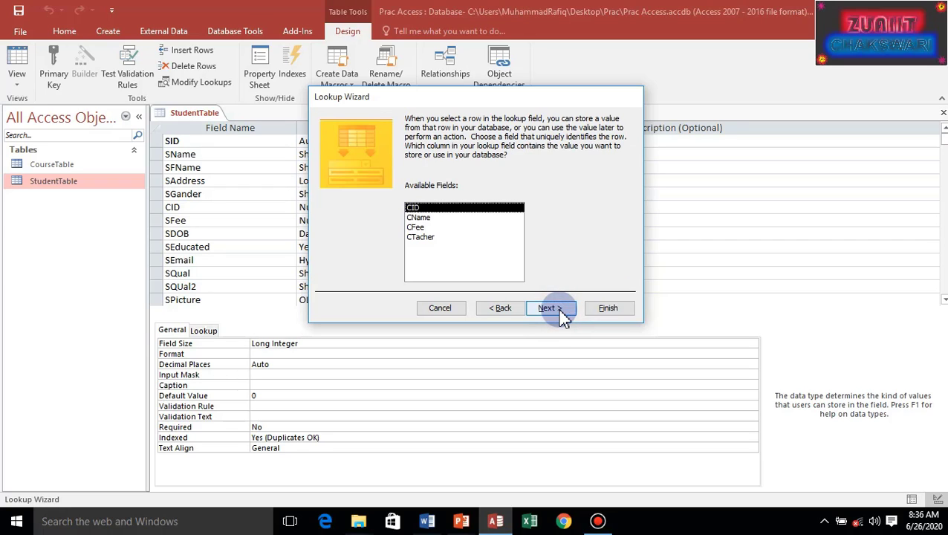
left_click(562, 315)
left_click(606, 313)
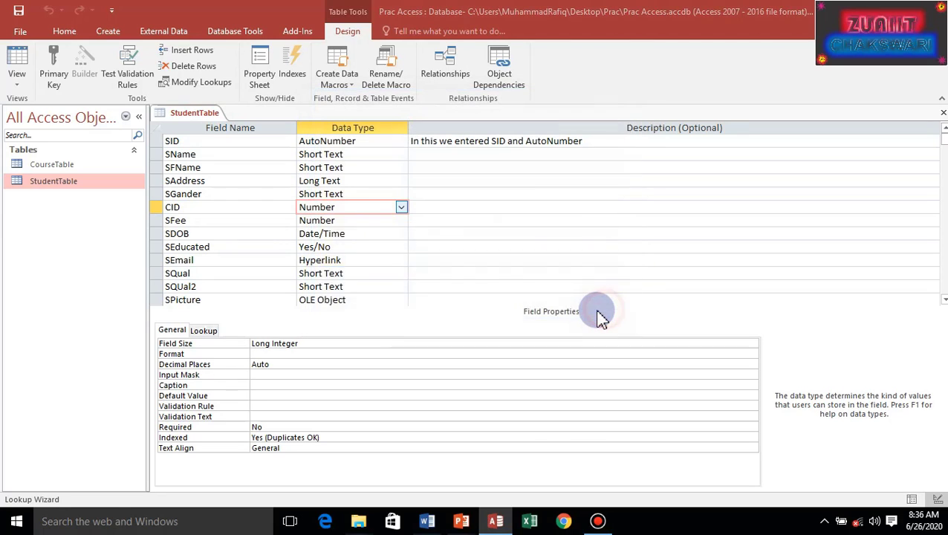
left_click(451, 297)
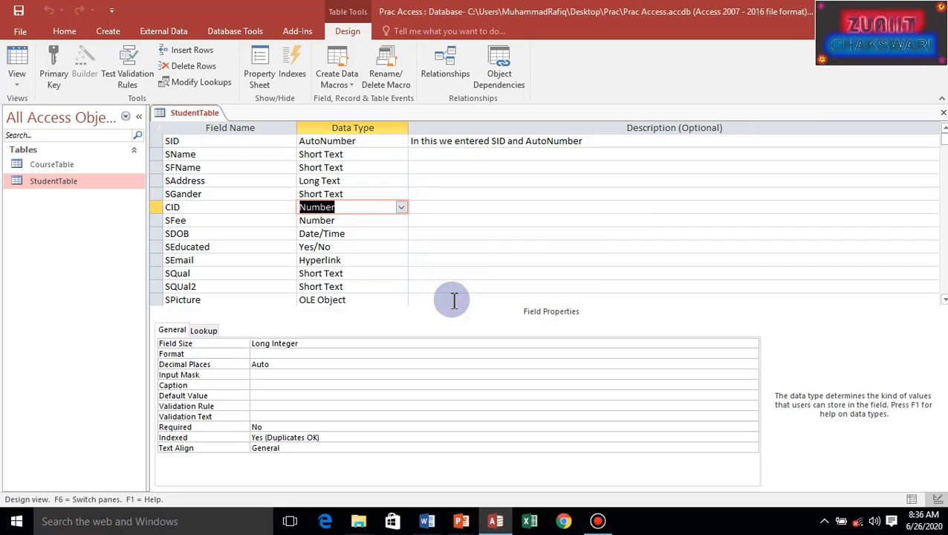
left_click(943, 115)
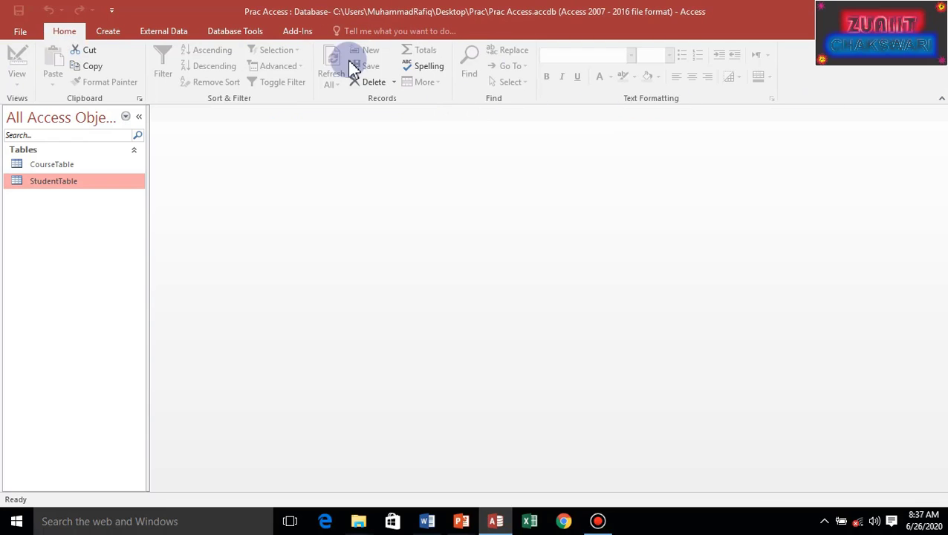
- Examine the link between CourseTable and StudentTable in the relationships layout, then close it
left_click(214, 36)
left_click(159, 66)
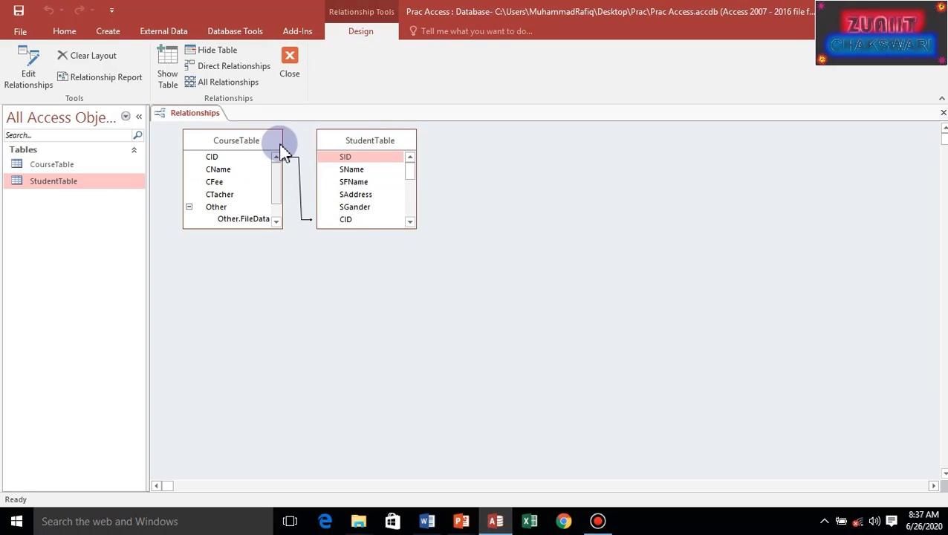
left_click(940, 113)
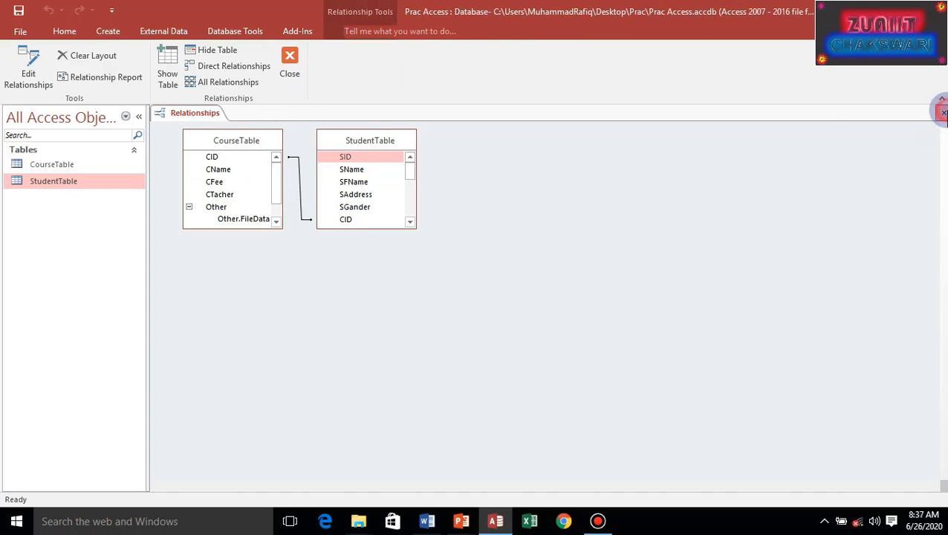
- Make CID the primary key of CourseTable in its design, then save and close the table
double_click(67, 165)
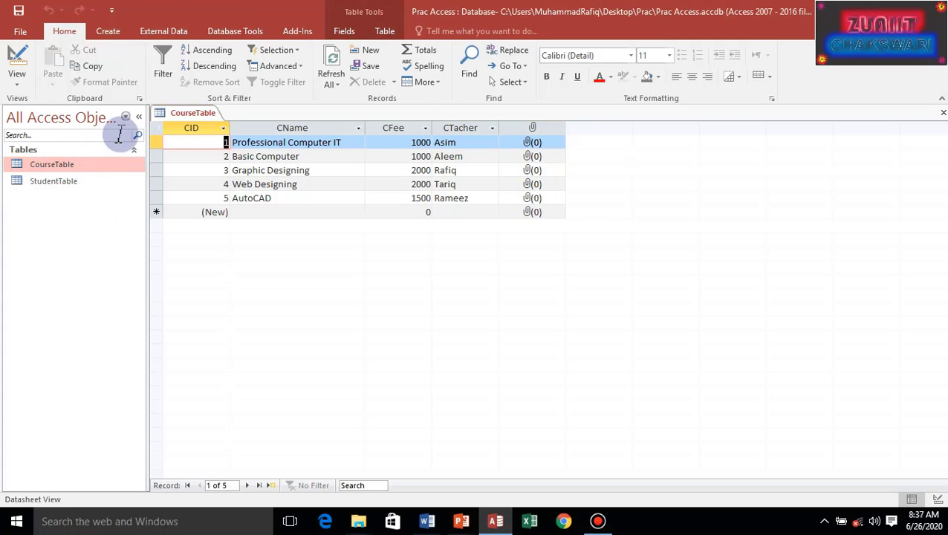
left_click(15, 61)
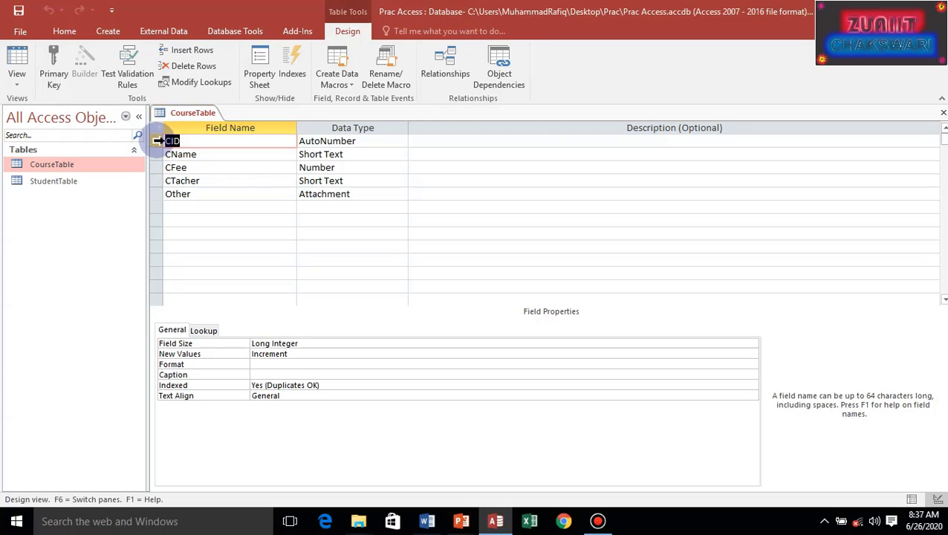
left_click(52, 68)
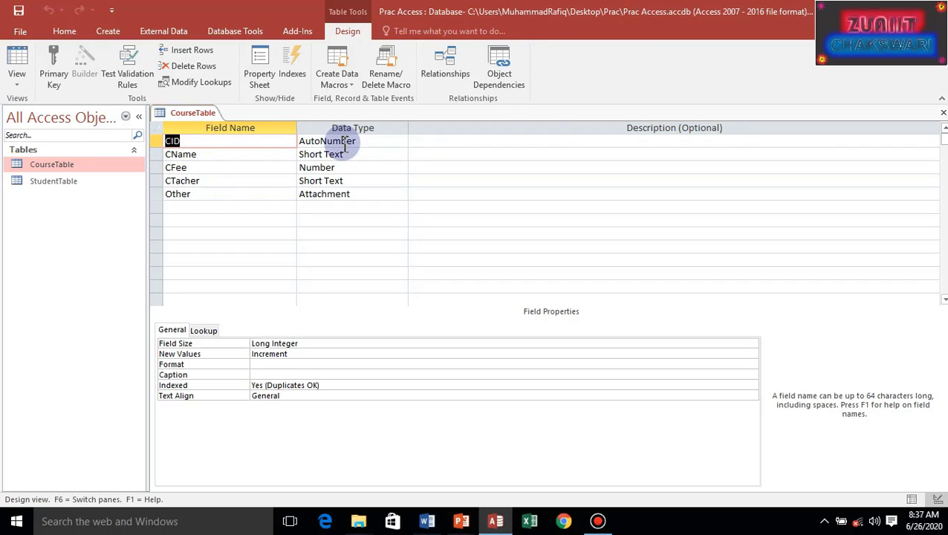
left_click(155, 140)
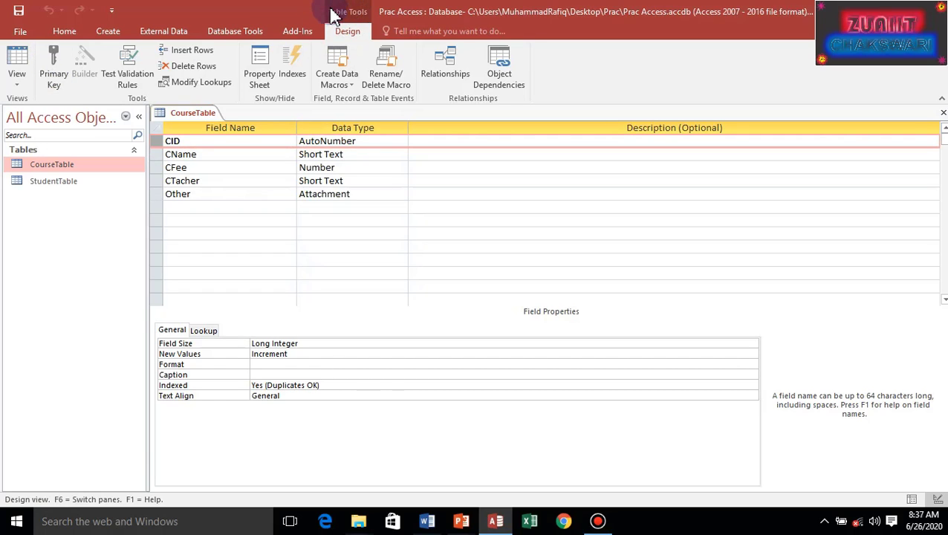
left_click(55, 71)
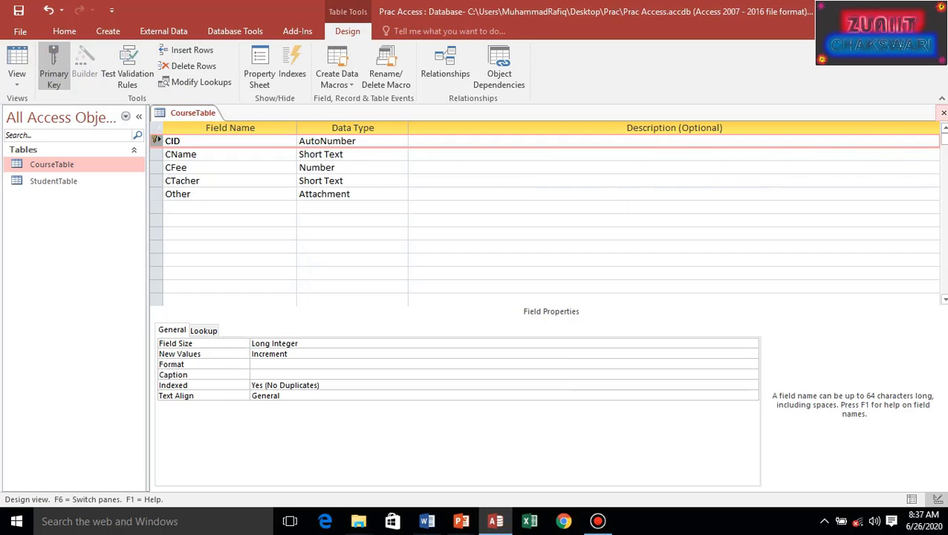
left_click(943, 113)
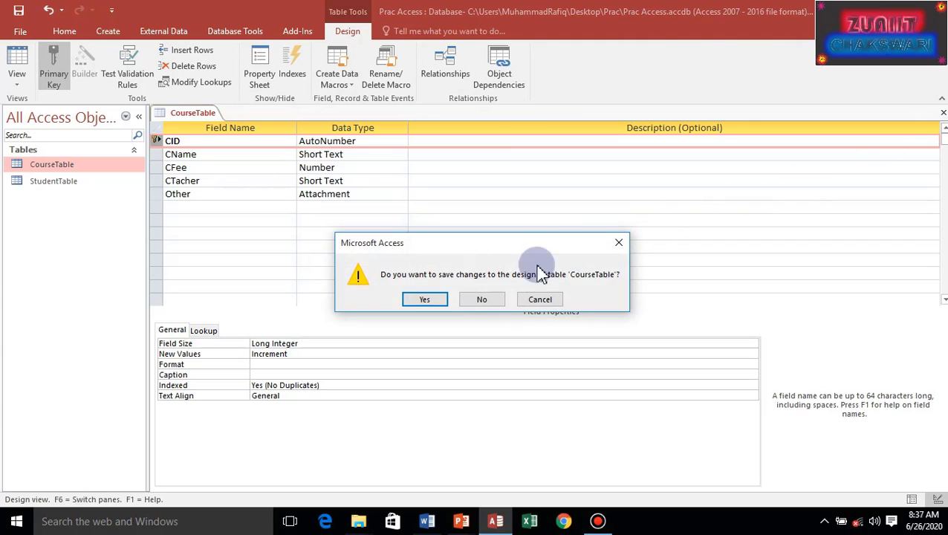
left_click(434, 301)
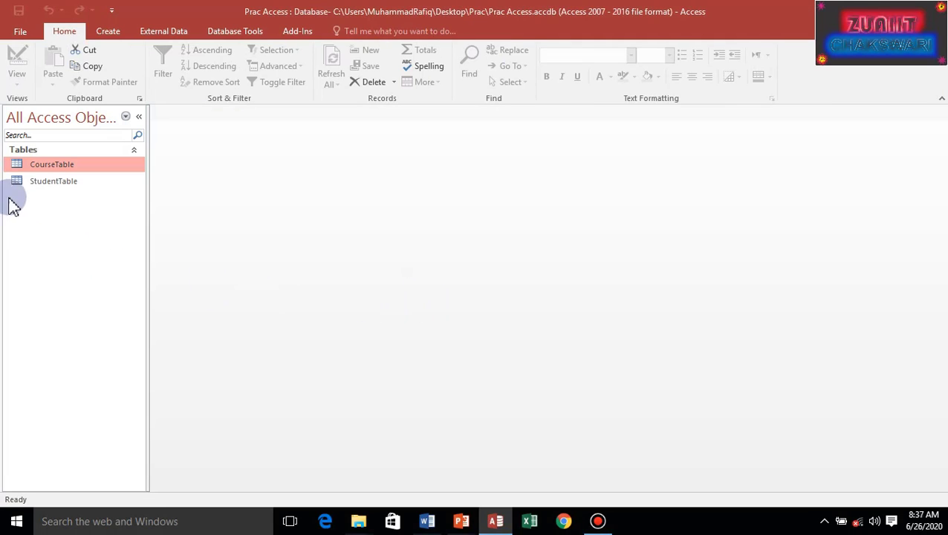
- Make SID the primary key of StudentTable in its design, then save and close the table
double_click(46, 184)
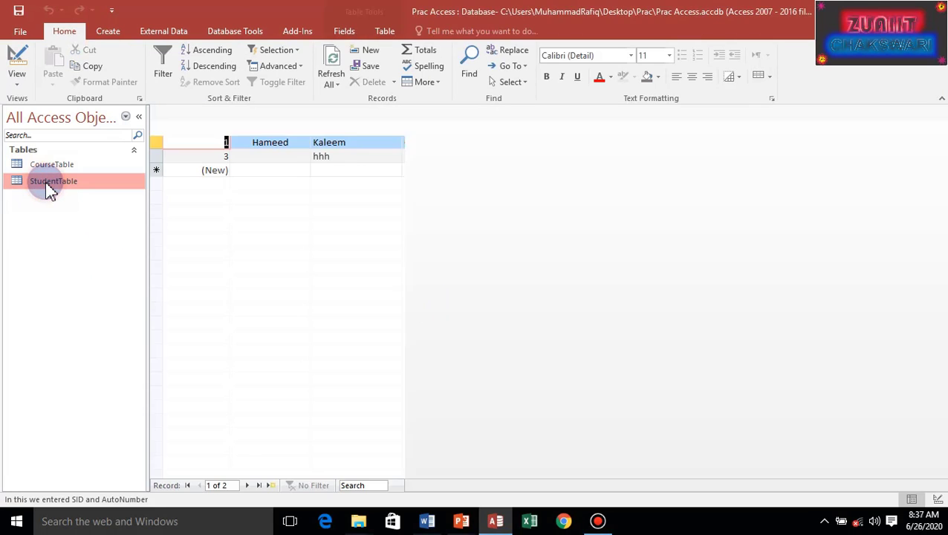
left_click(18, 74)
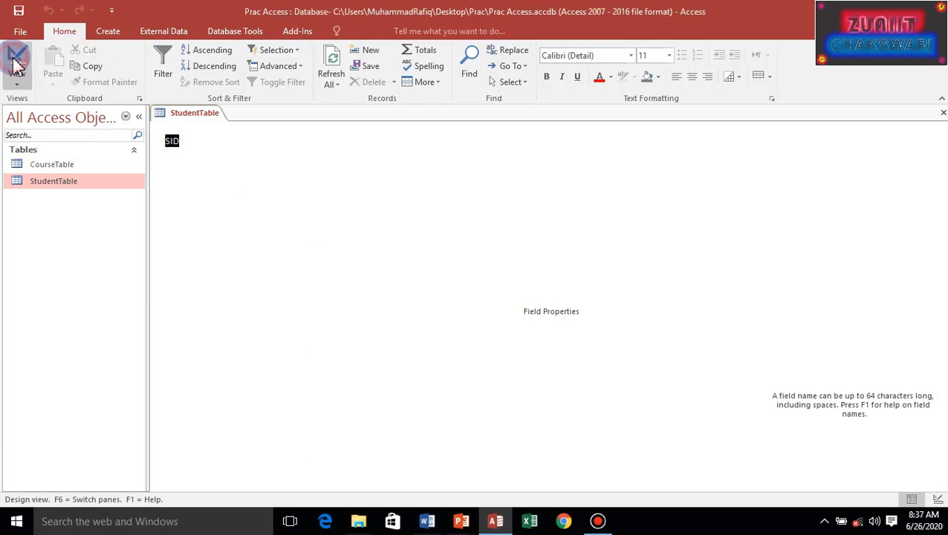
left_click(154, 141)
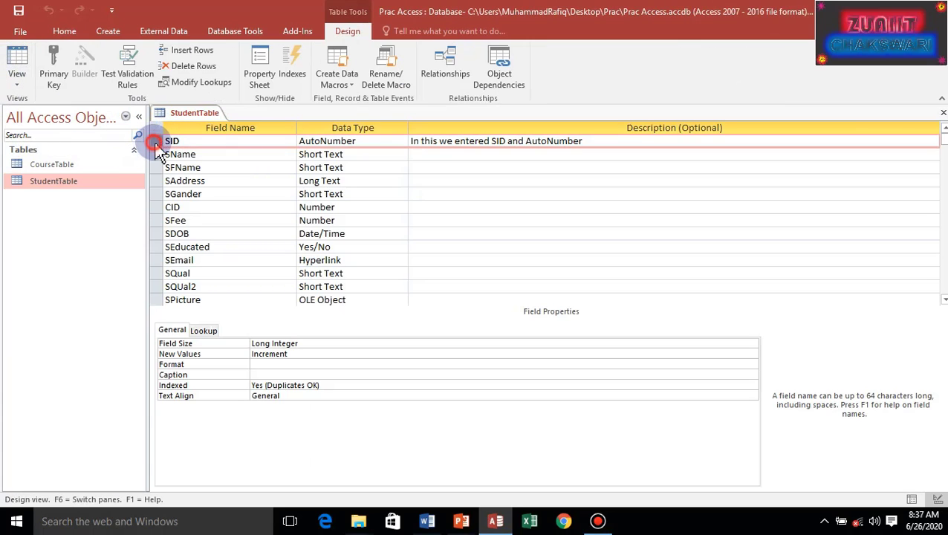
left_click(53, 68)
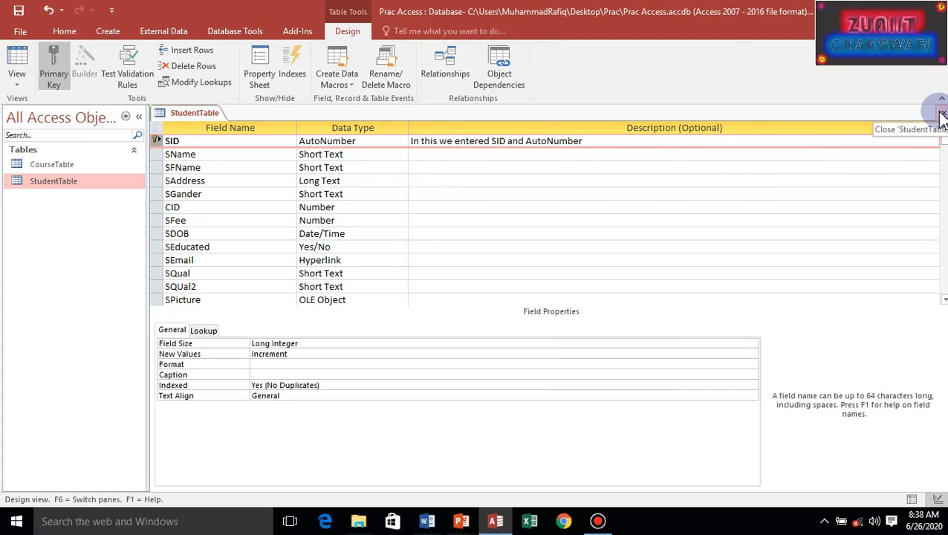
left_click(942, 115)
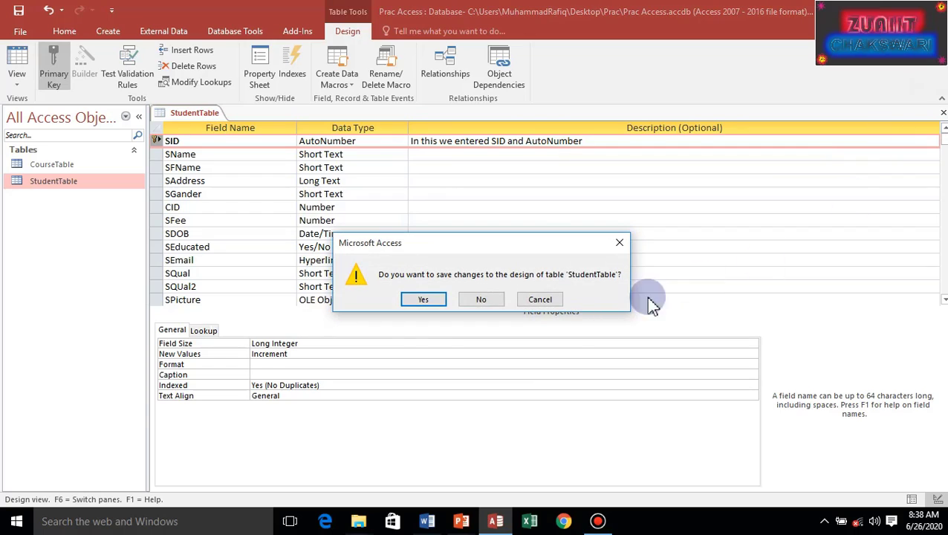
left_click(428, 301)
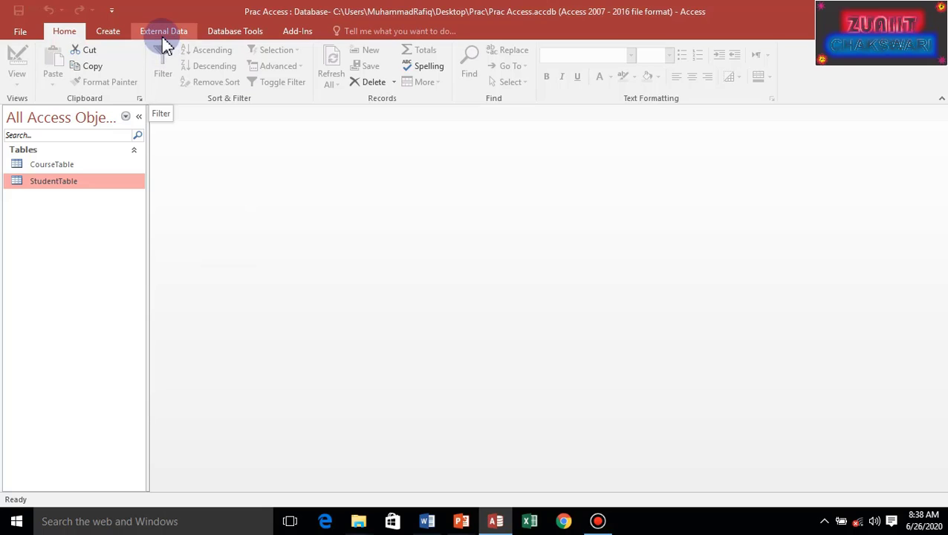
- Examine the relationship settings of the CID link between CourseTable and StudentTable, then close them without changes
left_click(227, 32)
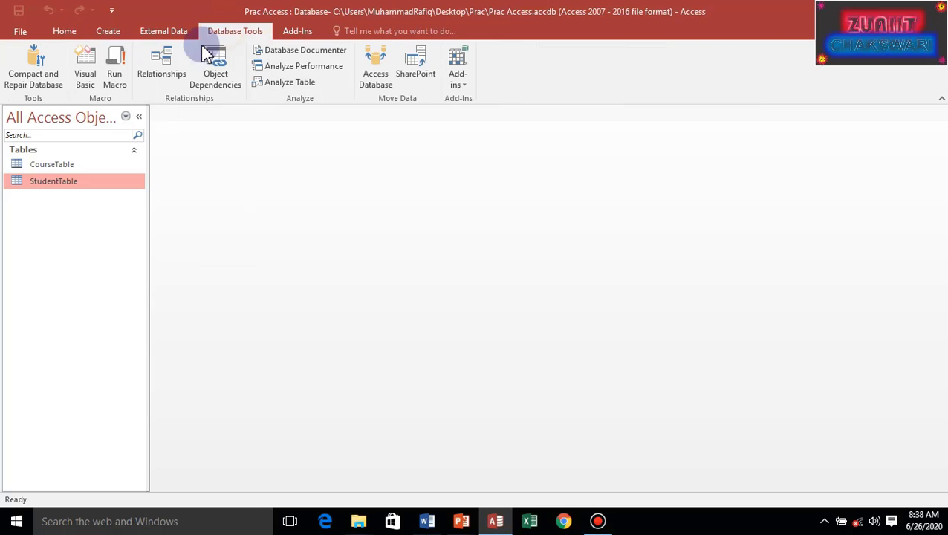
left_click(167, 70)
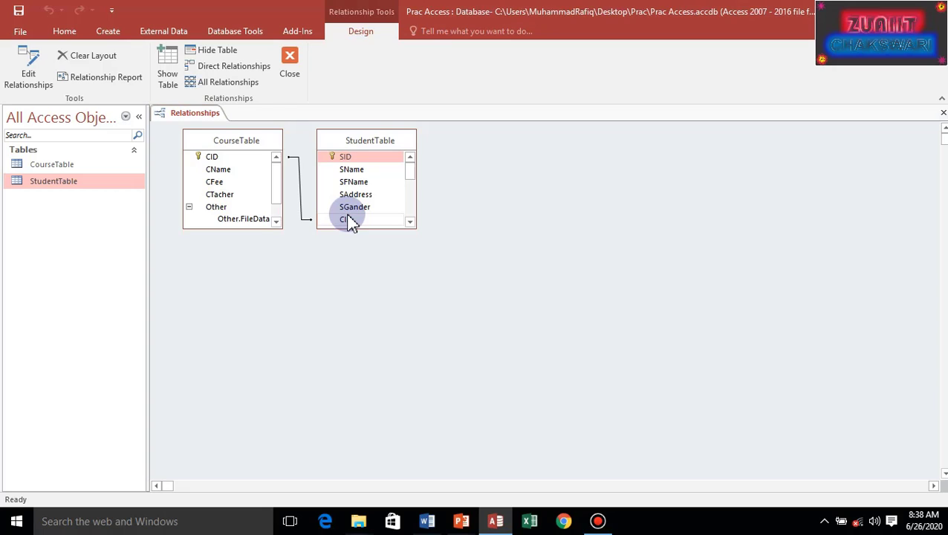
left_click(302, 193)
right_click(302, 194)
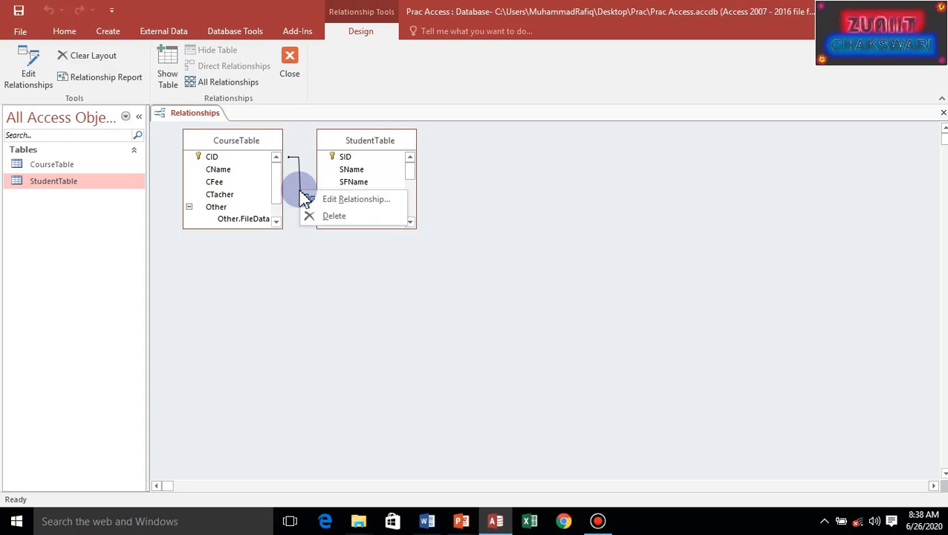
left_click(337, 200)
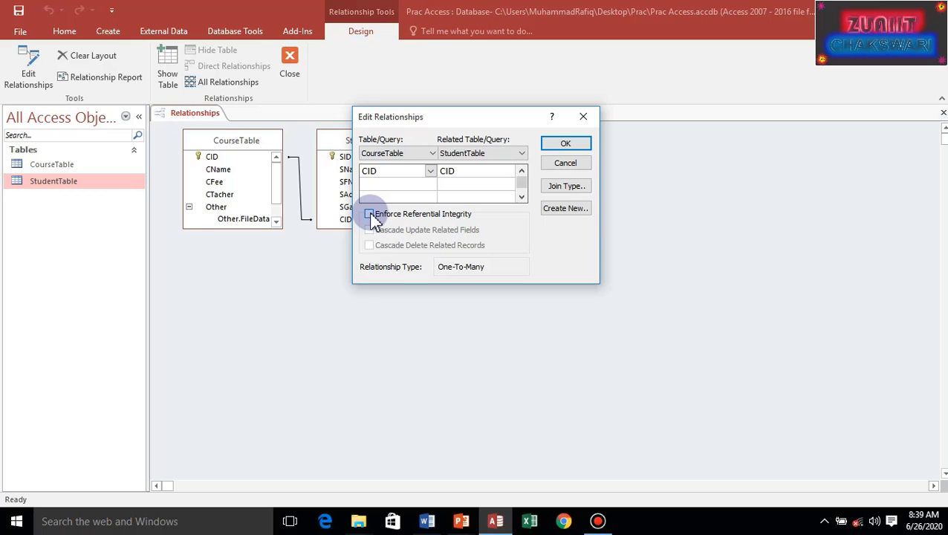
left_click(585, 121)
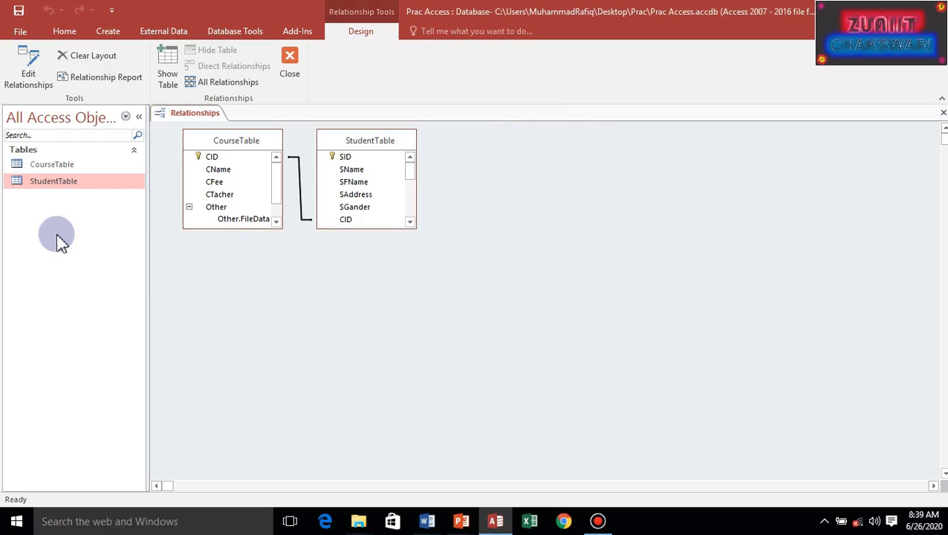
- Open StudentTable and choose CID 5 (AutoCAD) for the first record, storing it by switching to the design and back
double_click(57, 182)
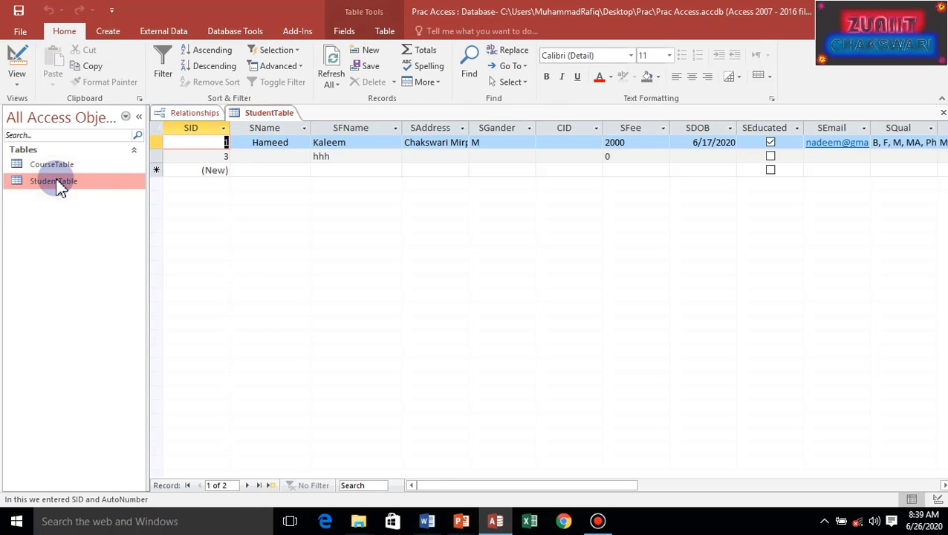
left_click(586, 142)
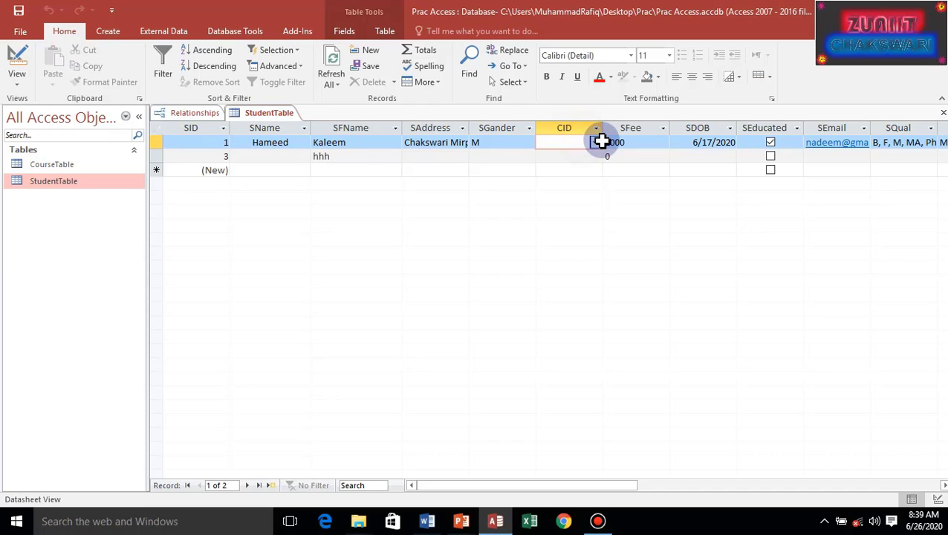
left_click(594, 144)
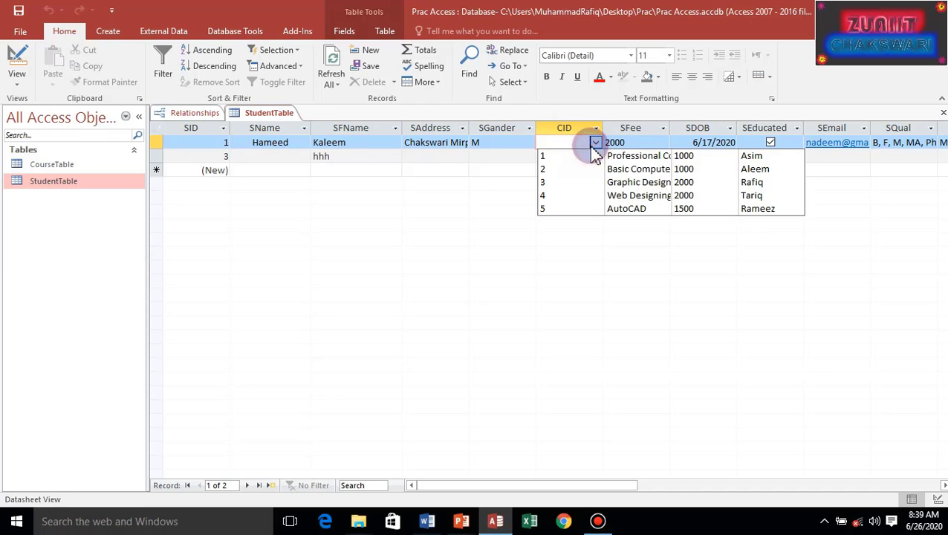
left_click(545, 209)
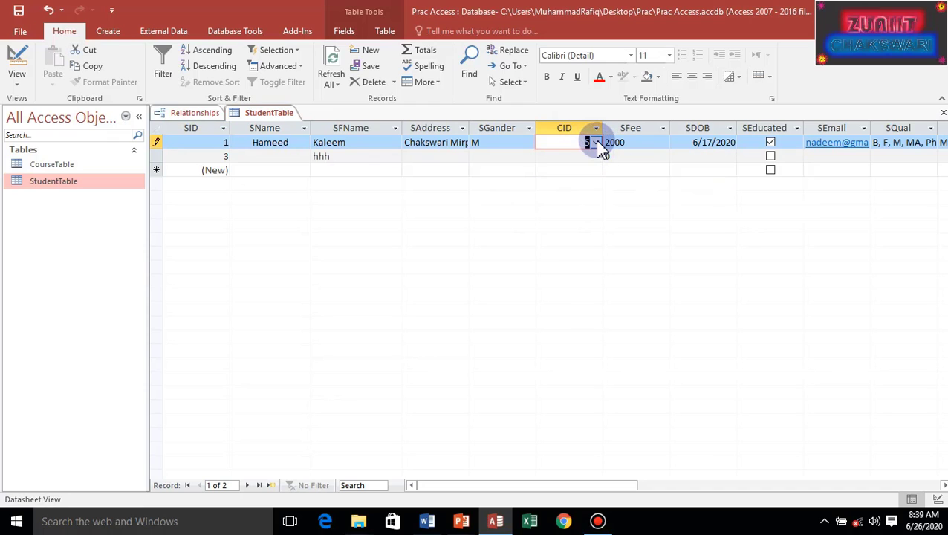
left_click(20, 69)
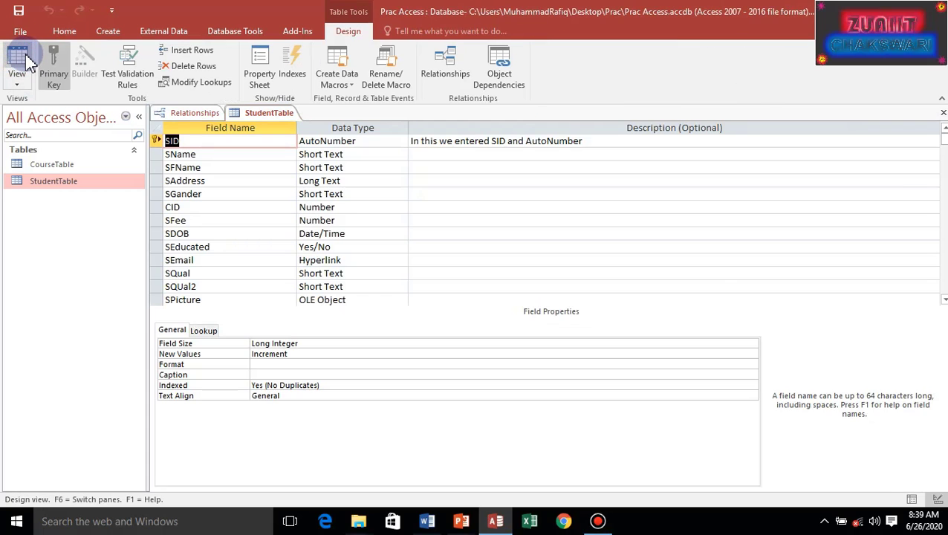
left_click(26, 64)
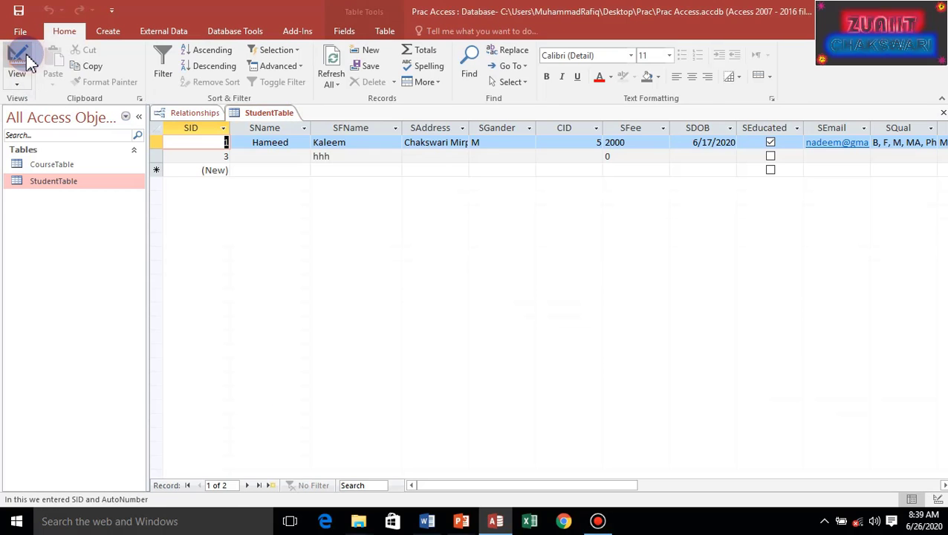
- Replace the first StudentTable record's CID with 9, a value outside the lookup list, and reload the datasheet
left_click(589, 142)
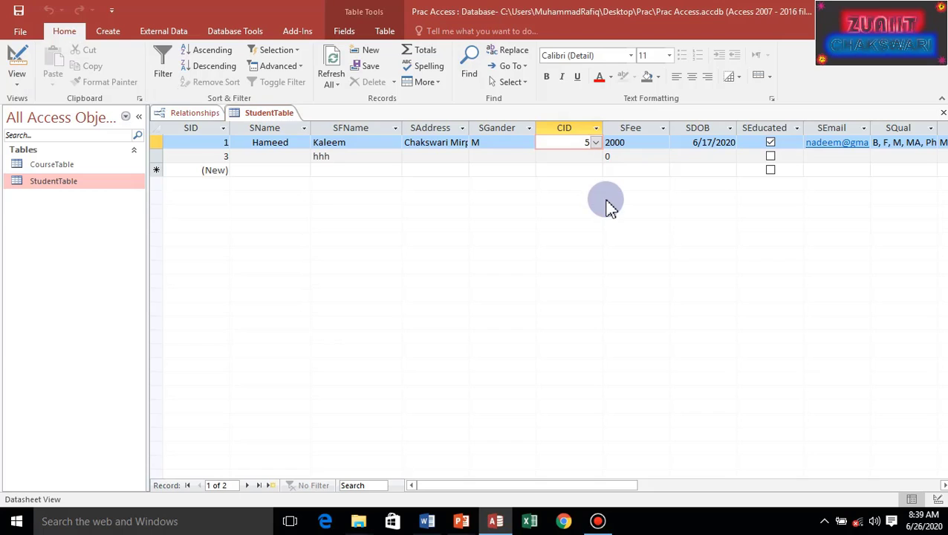
key("BackSpace")
left_click(20, 64)
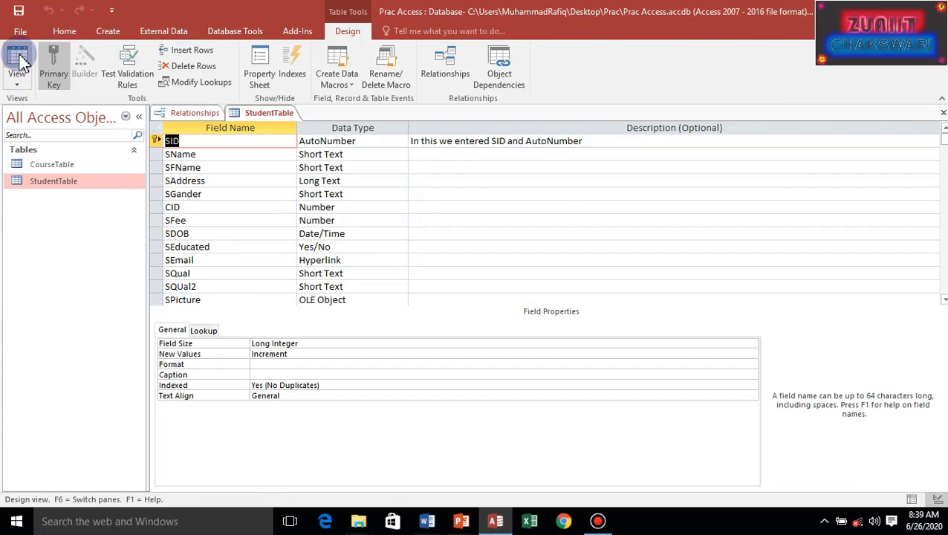
left_click(17, 63)
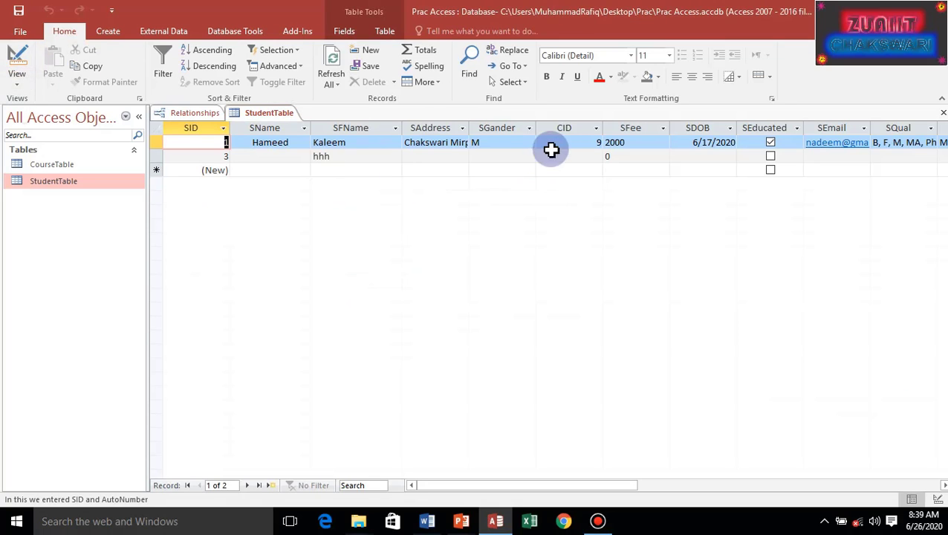
- Choose CID 4 (Web Designing) from the lookup for the first StudentTable record and close the table
left_click(583, 149)
left_click(596, 144)
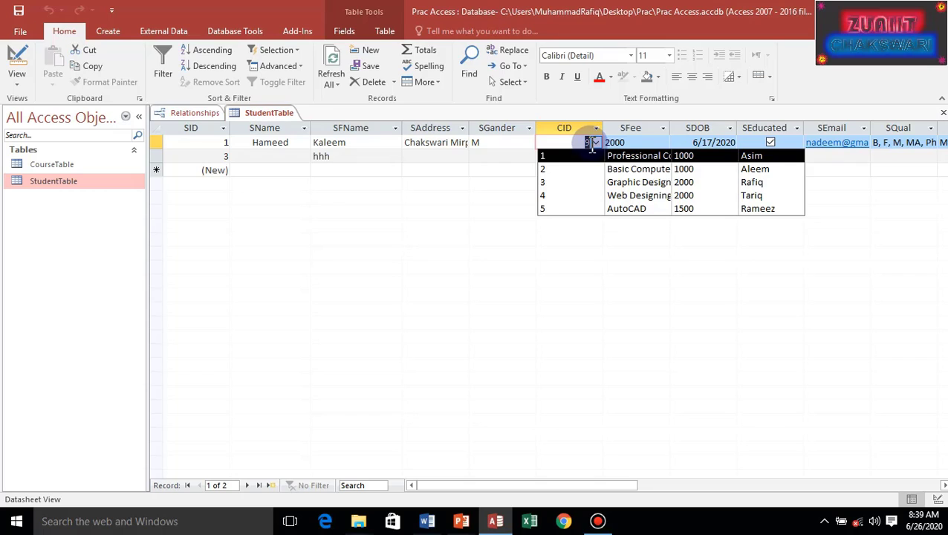
left_click(553, 197)
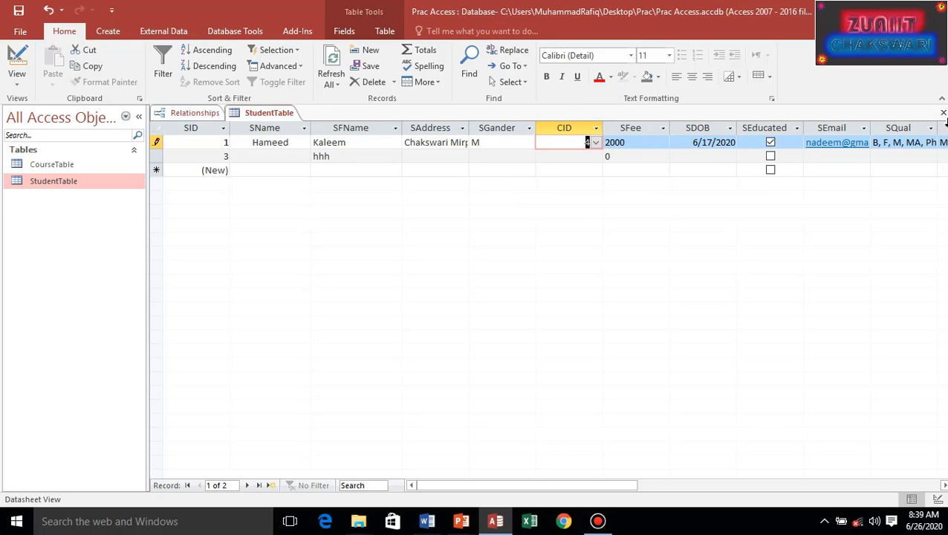
left_click(943, 115)
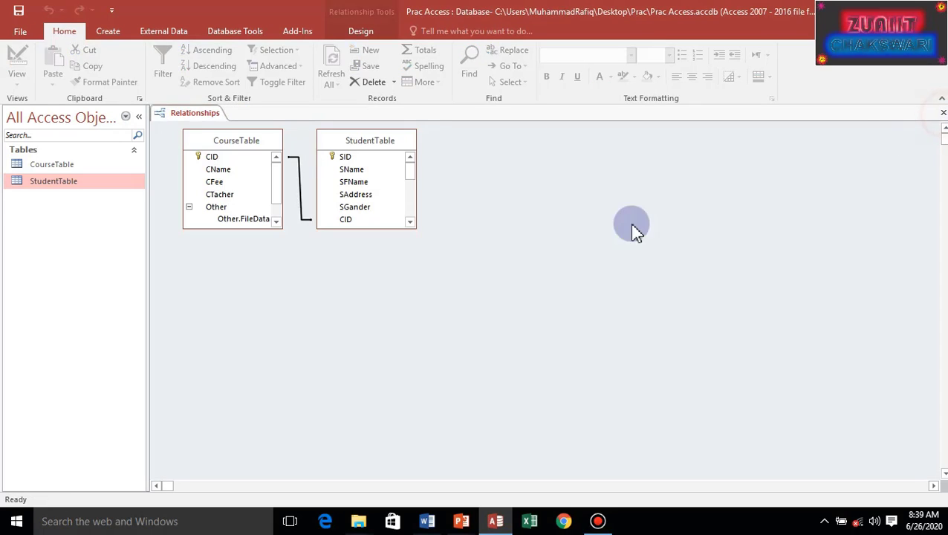
- Edit the CID relationship between CourseTable and StudentTable to enforce referential integrity and cascade updates to related fields
right_click(305, 190)
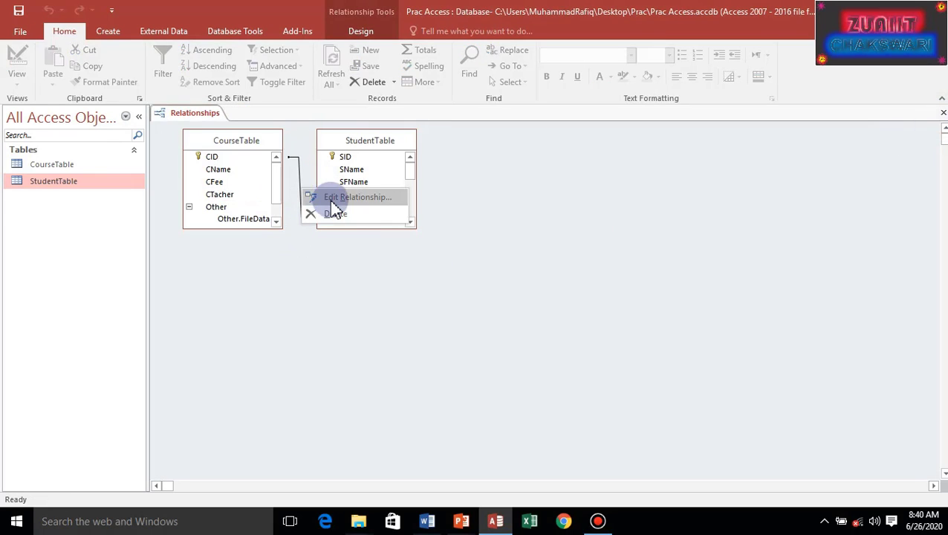
left_click(331, 199)
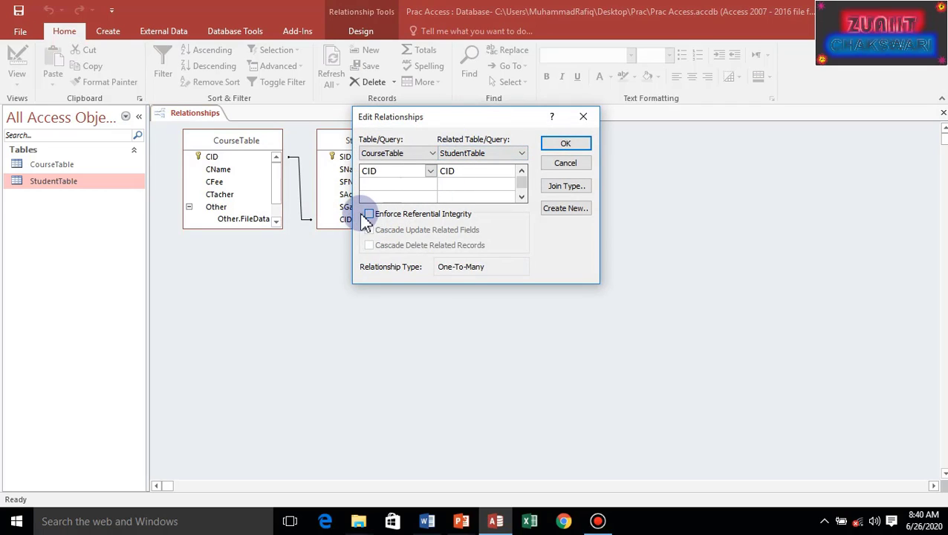
left_click(369, 214)
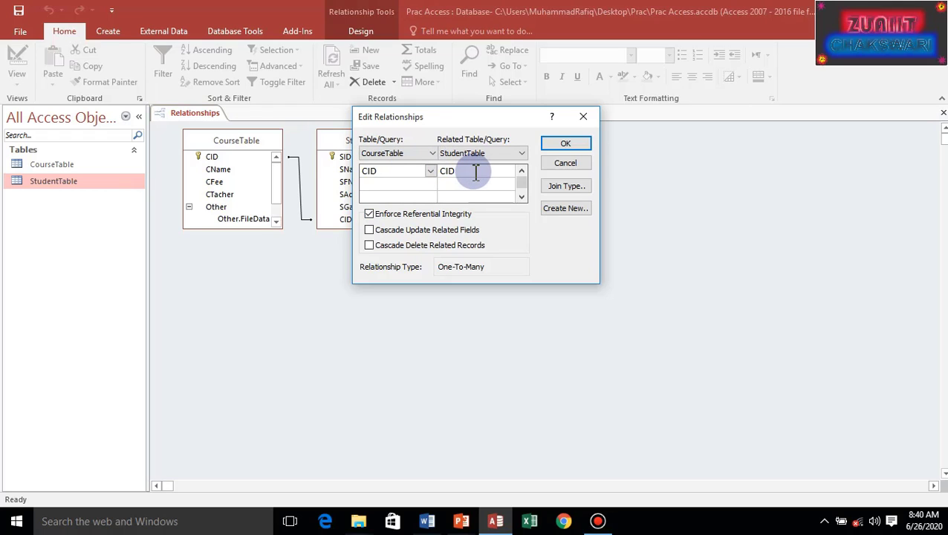
left_click(379, 172)
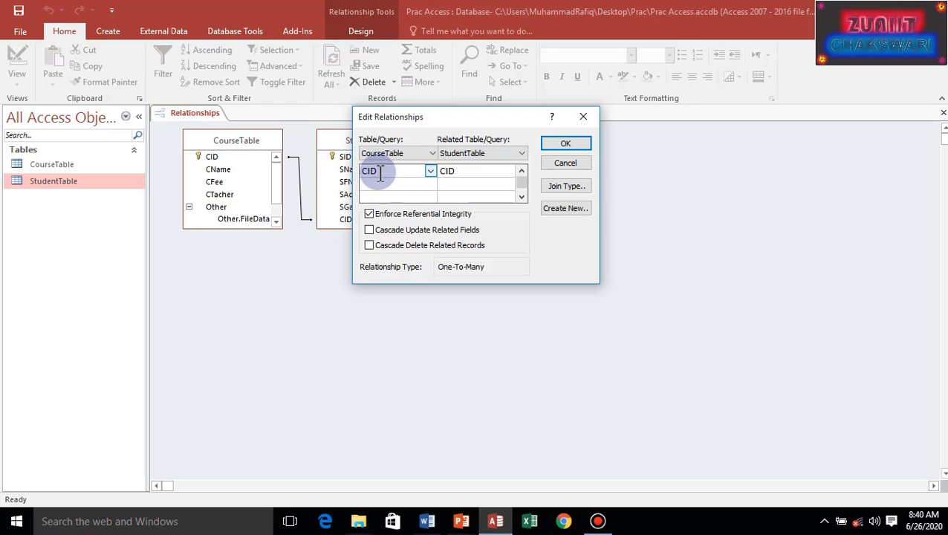
left_click(461, 170)
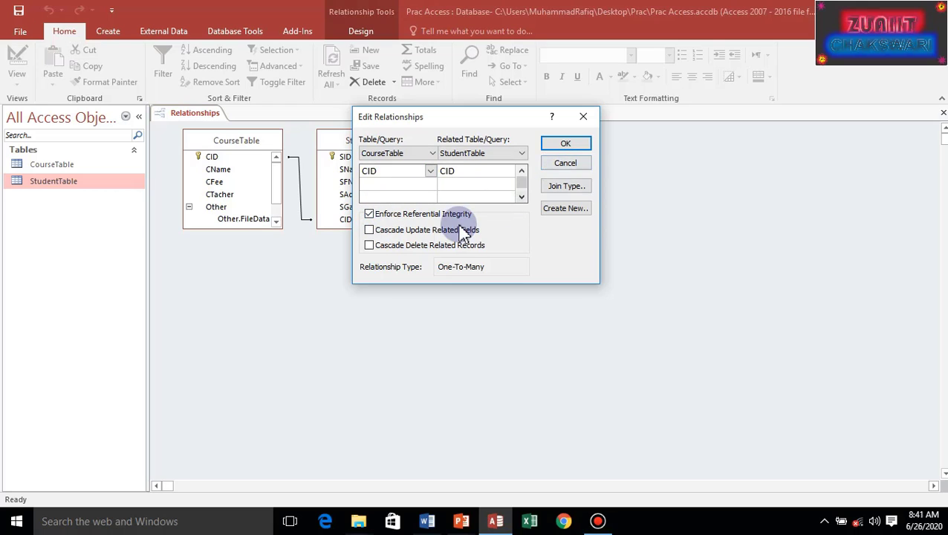
left_click(369, 230)
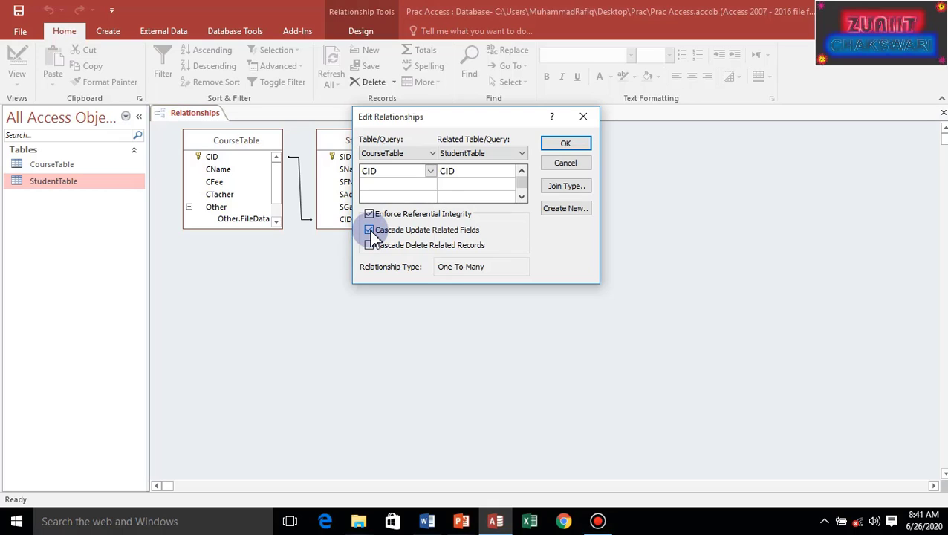
left_click_drag(472, 117, 697, 133)
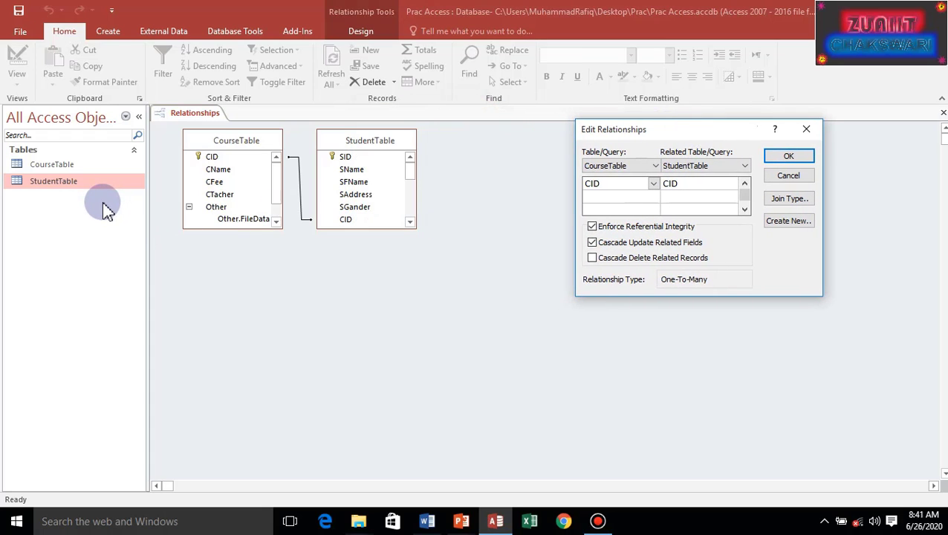
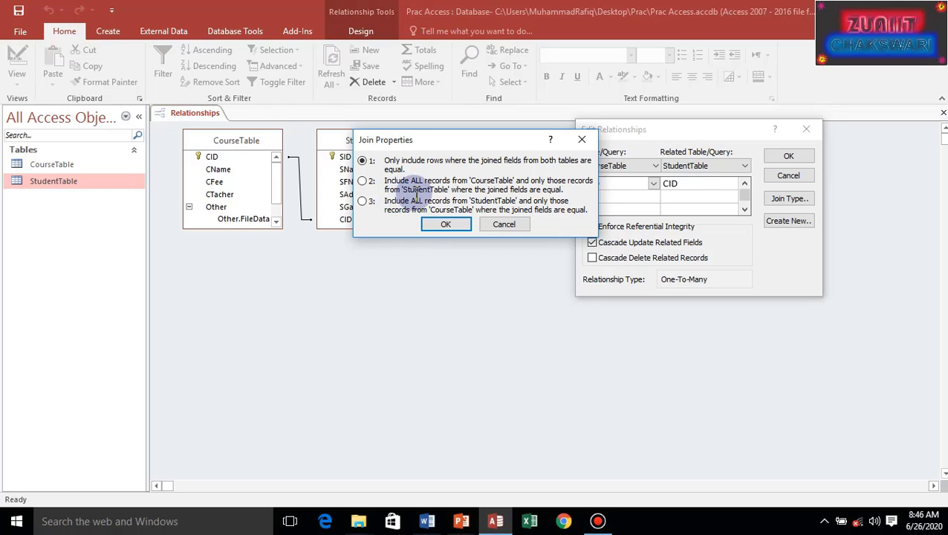
- Try the join type alternatives, keep only rows where the joined fields from both tables are equal, and apply the relationship changes
left_click(367, 182)
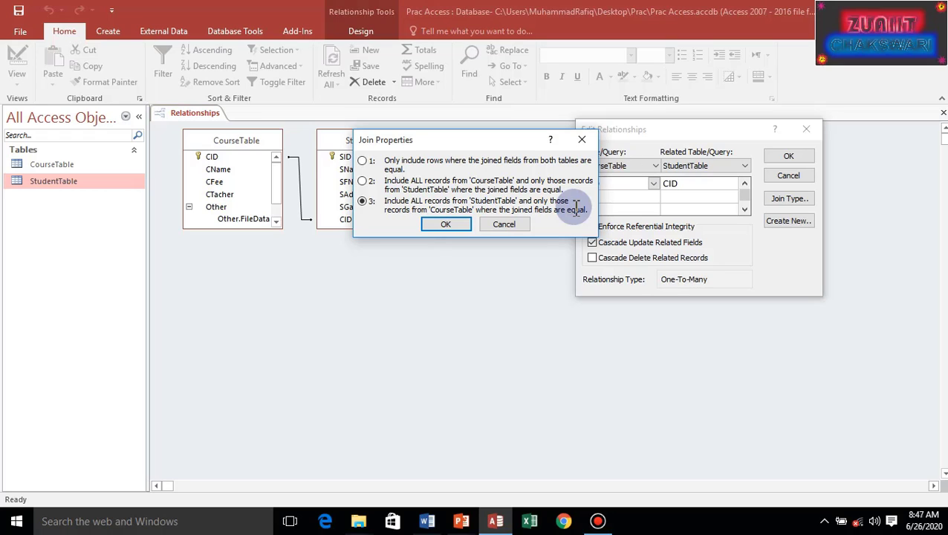
left_click(362, 160)
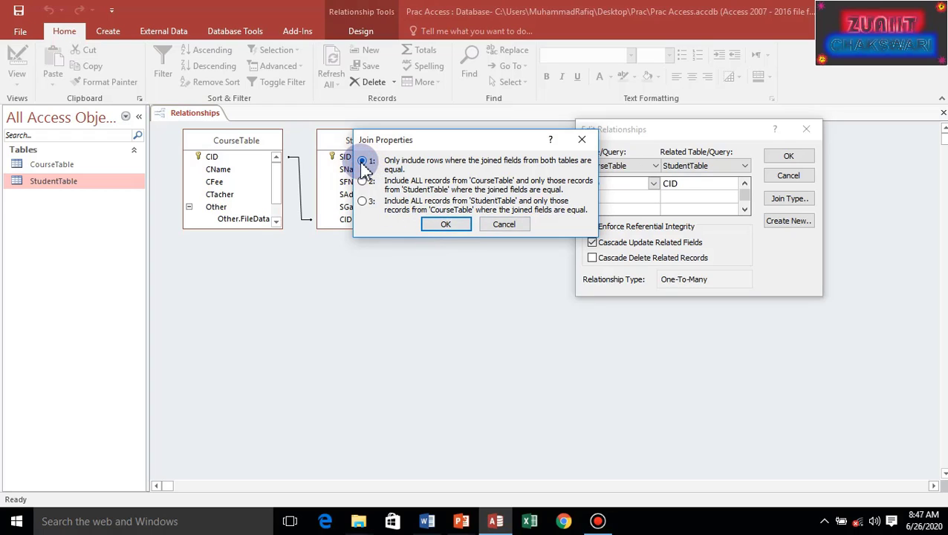
left_click(440, 227)
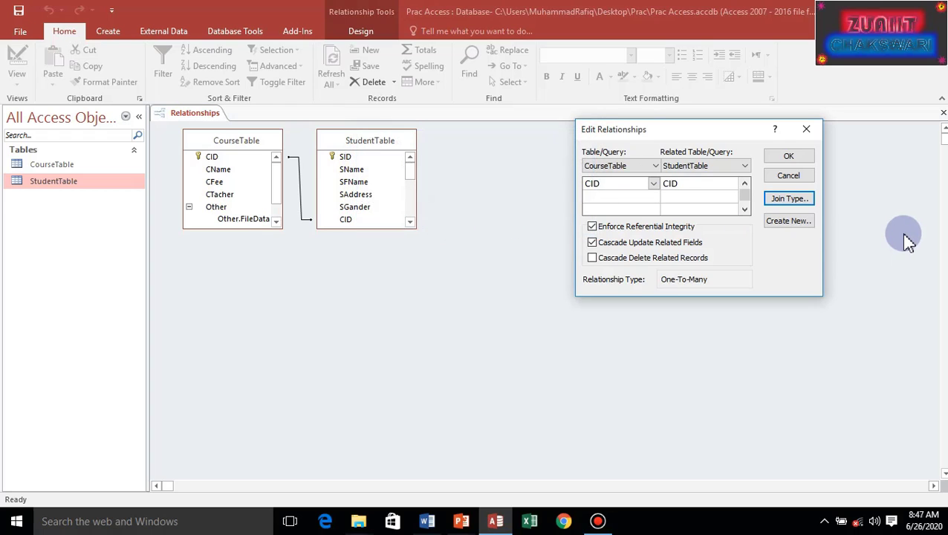
left_click(788, 157)
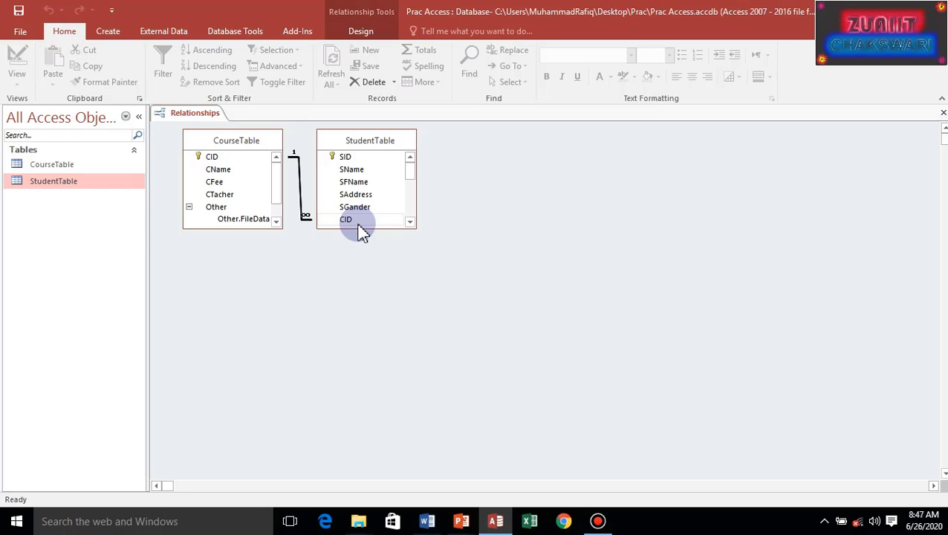
- Open StudentTable's design to check its primary key field, then close the table
left_click(64, 182)
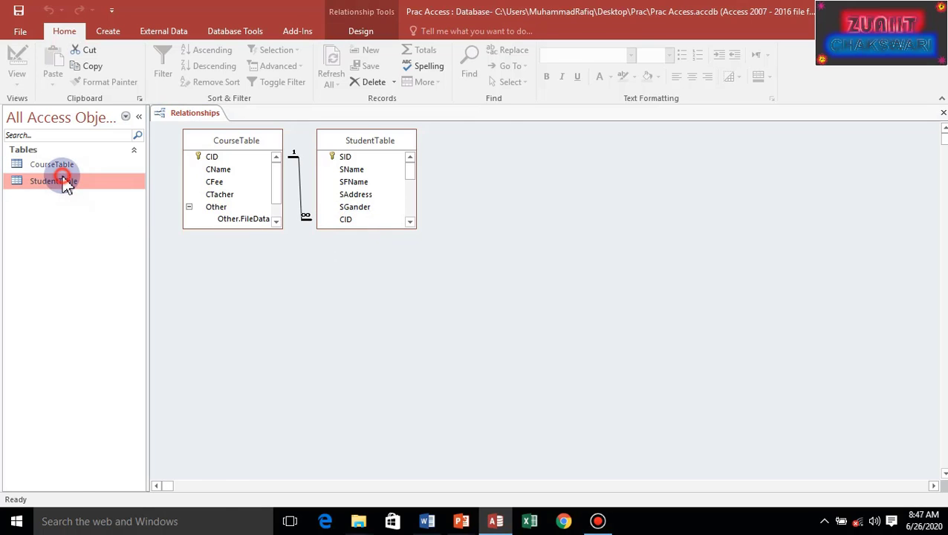
double_click(64, 181)
left_click(17, 63)
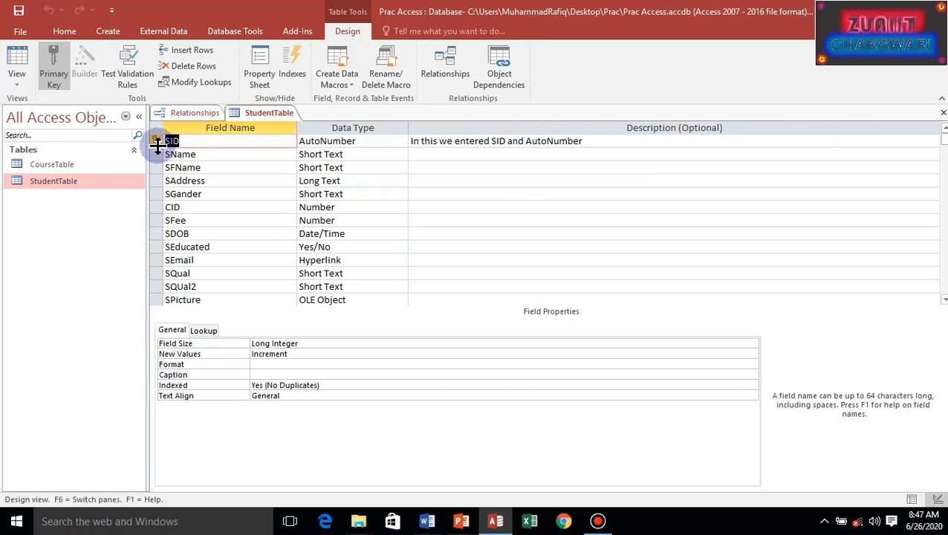
left_click(942, 113)
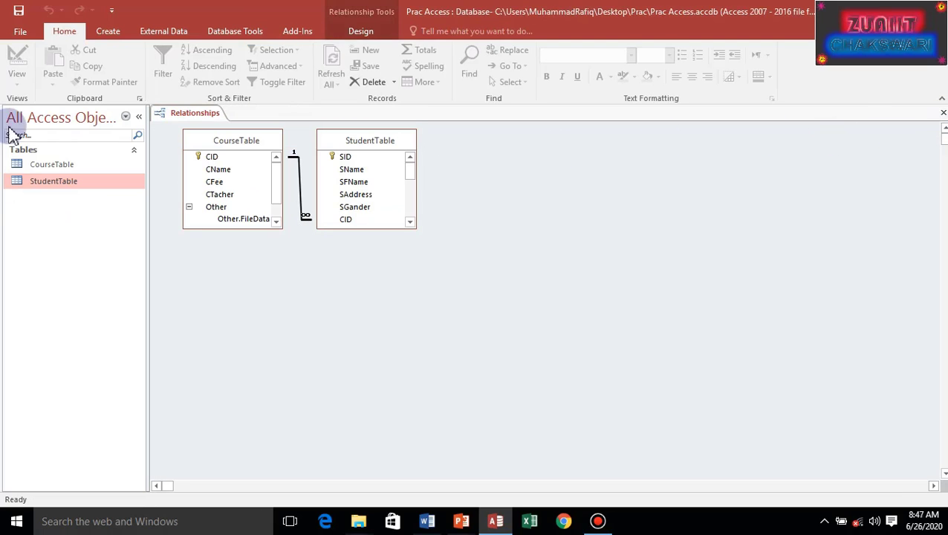
- Review the linked tables, integrity options and join properties of the CourseTable–StudentTable relationship, keeping all settings as they are
left_click(239, 32)
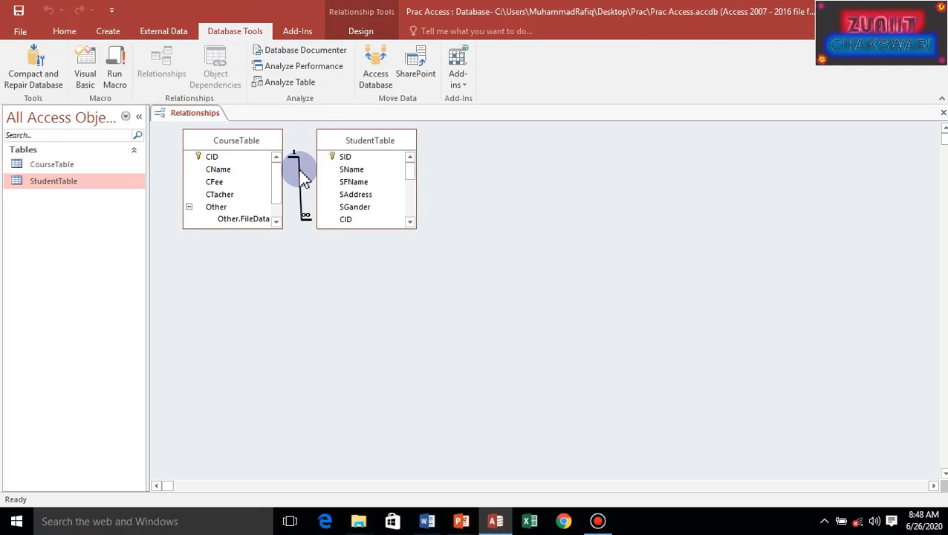
left_click(228, 184)
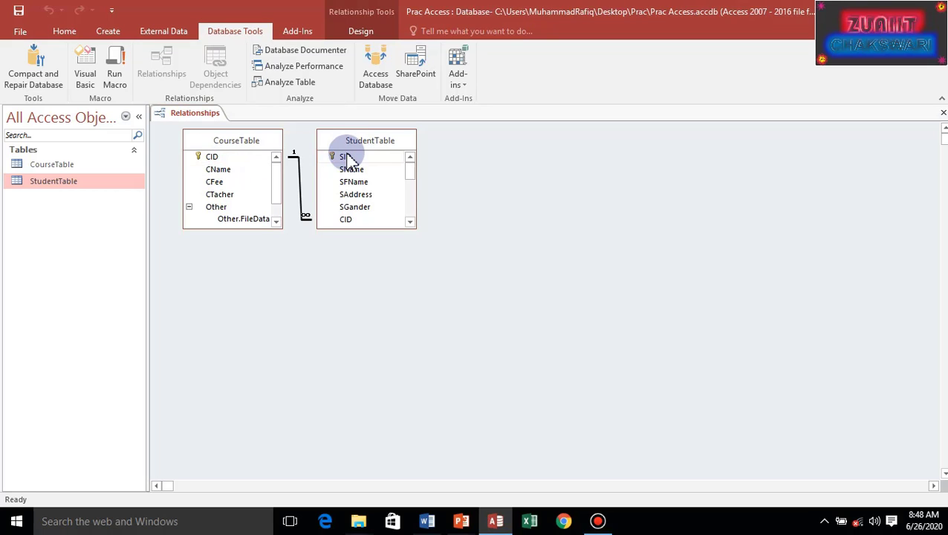
double_click(303, 193)
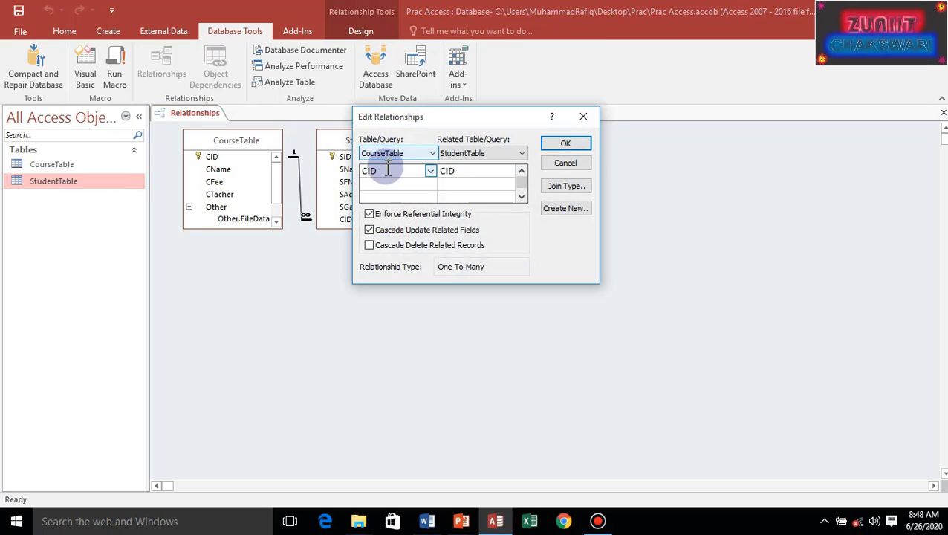
left_click(462, 153)
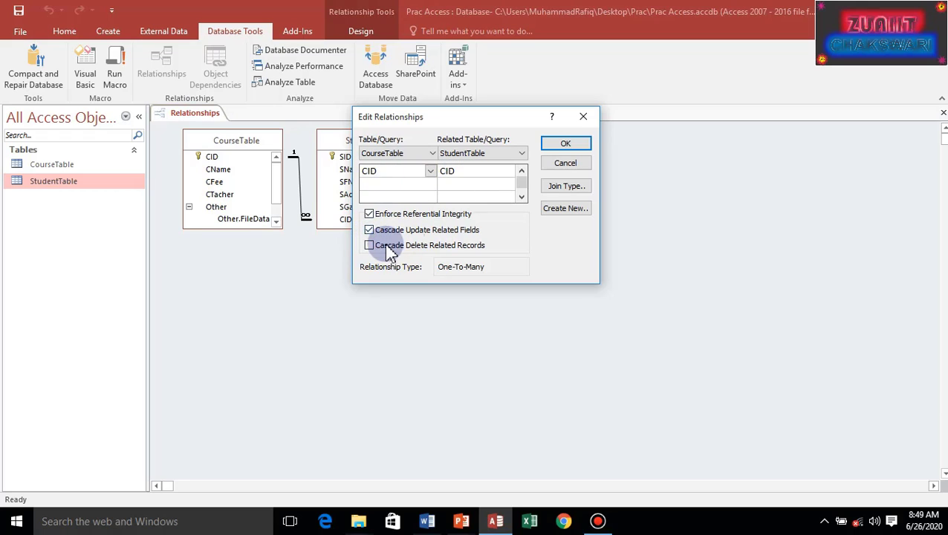
left_click(553, 186)
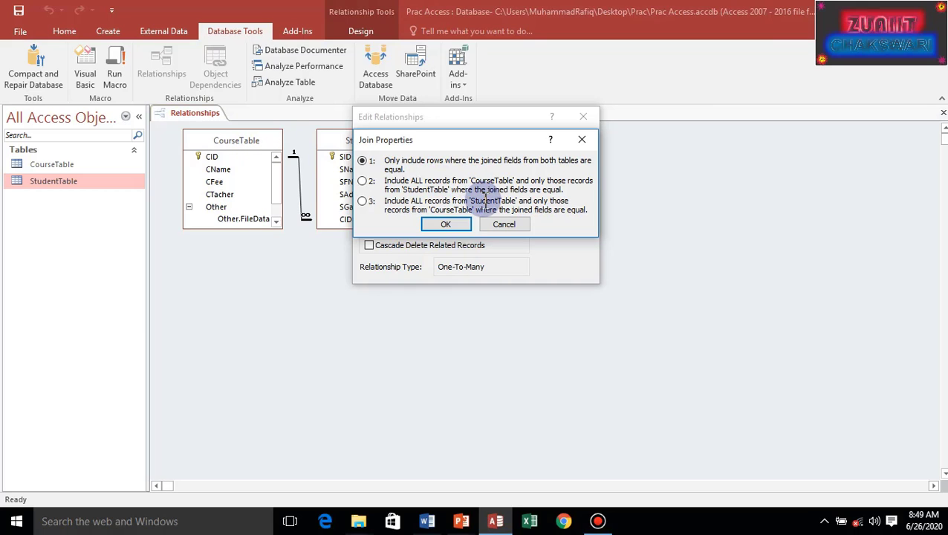
left_click(447, 224)
left_click(558, 142)
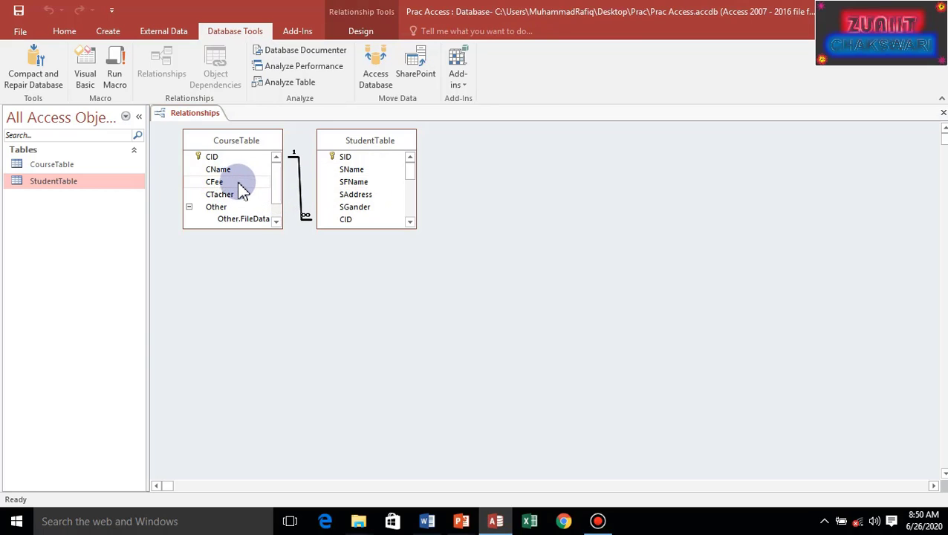
- Close the relationships layout and try to store CID 9, absent from CourseTable, in the first StudentTable record
left_click(942, 113)
double_click(69, 187)
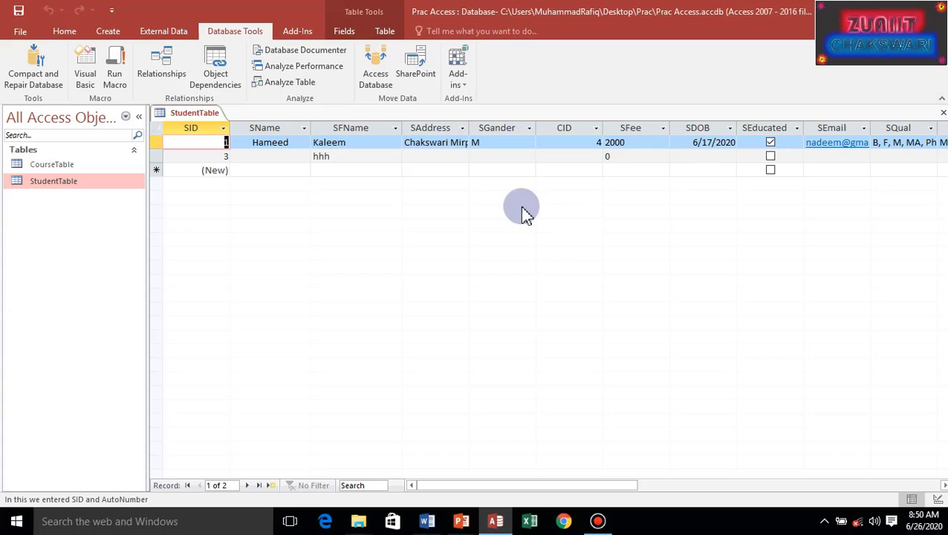
left_click(590, 142)
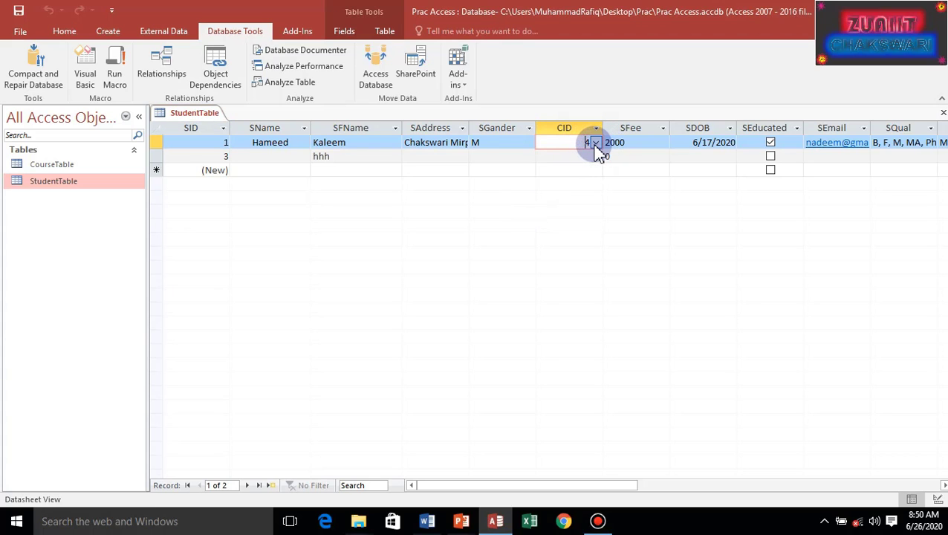
left_click(596, 143)
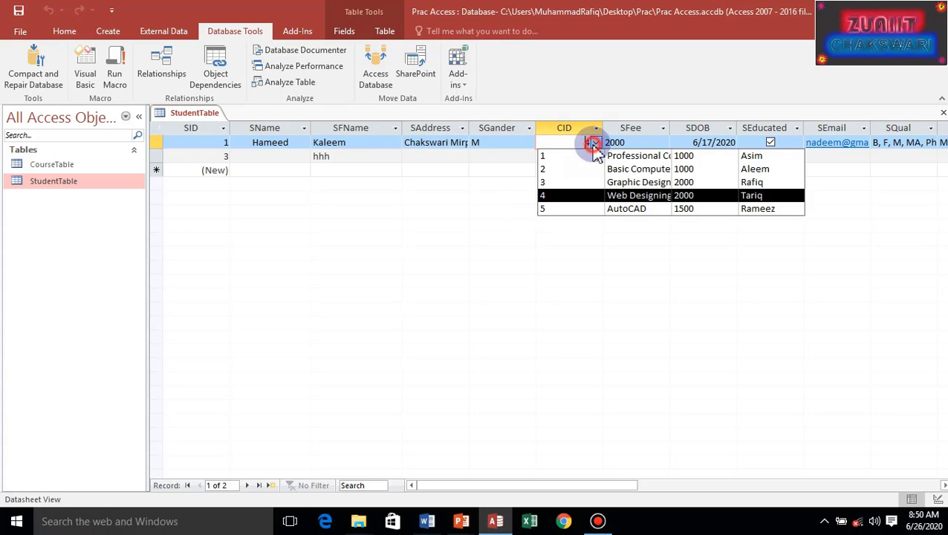
left_click(560, 211)
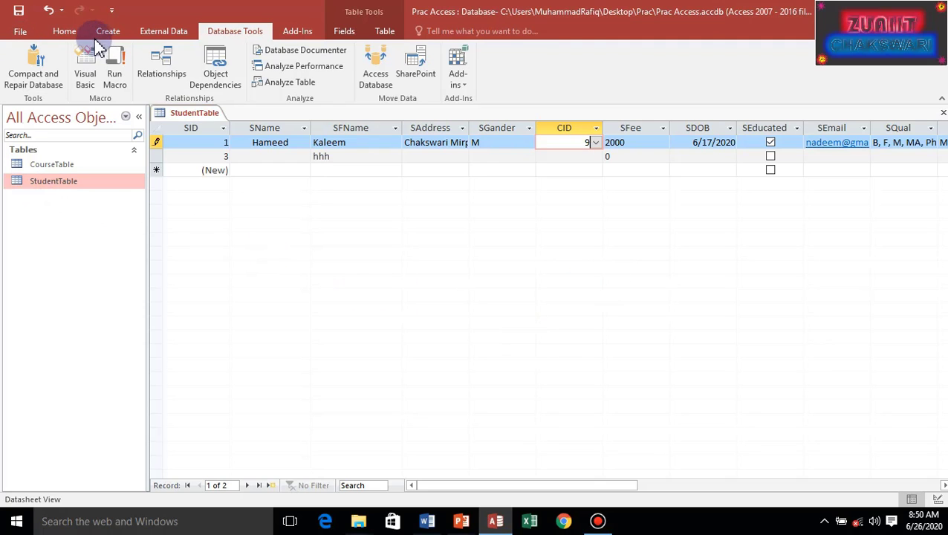
left_click(62, 31)
left_click(22, 68)
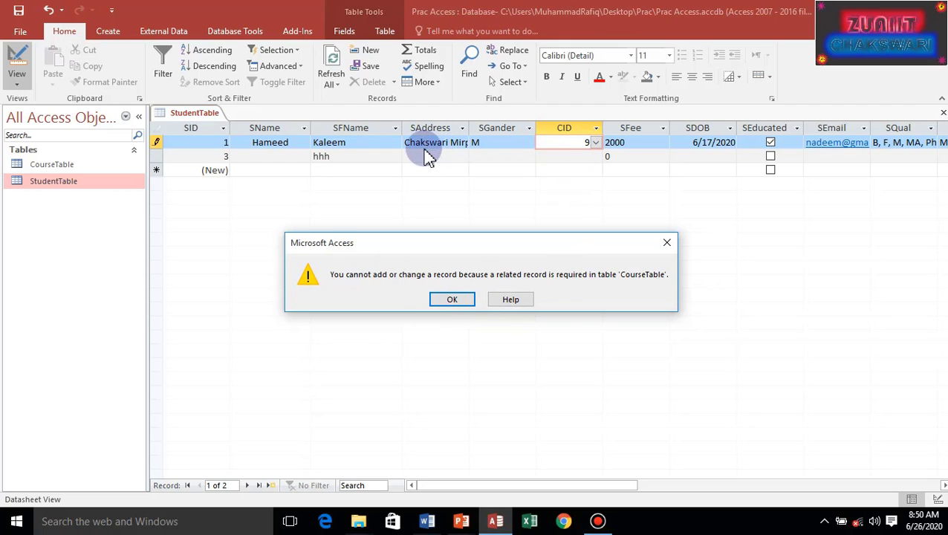
left_click(455, 299)
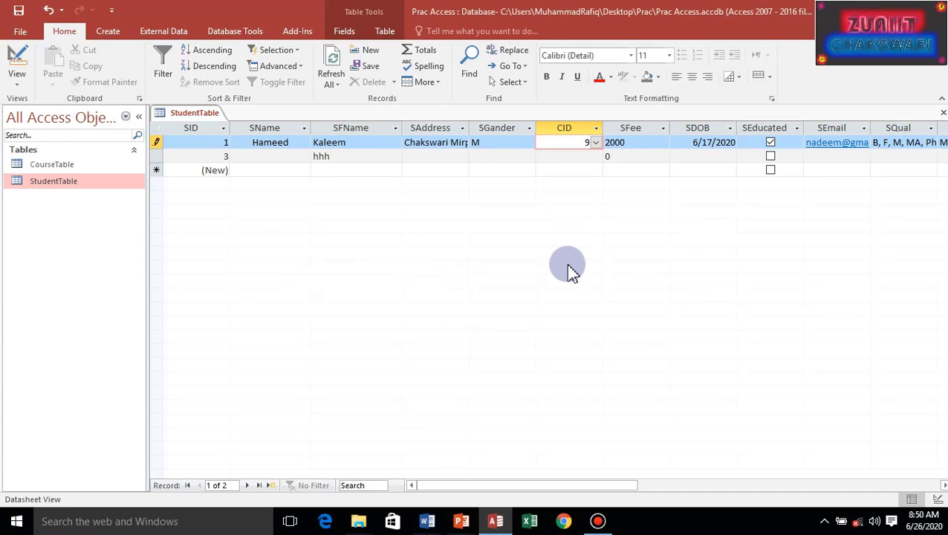
- Choose CID 4 (Web Designing) for the first StudentTable record, store it by switching to the design, and close the table
left_click(595, 142)
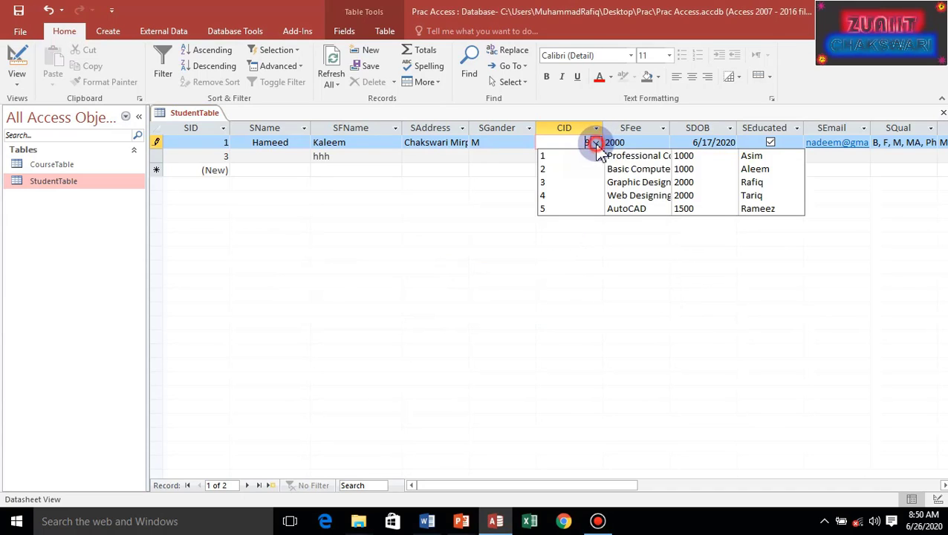
left_click(556, 196)
left_click(16, 55)
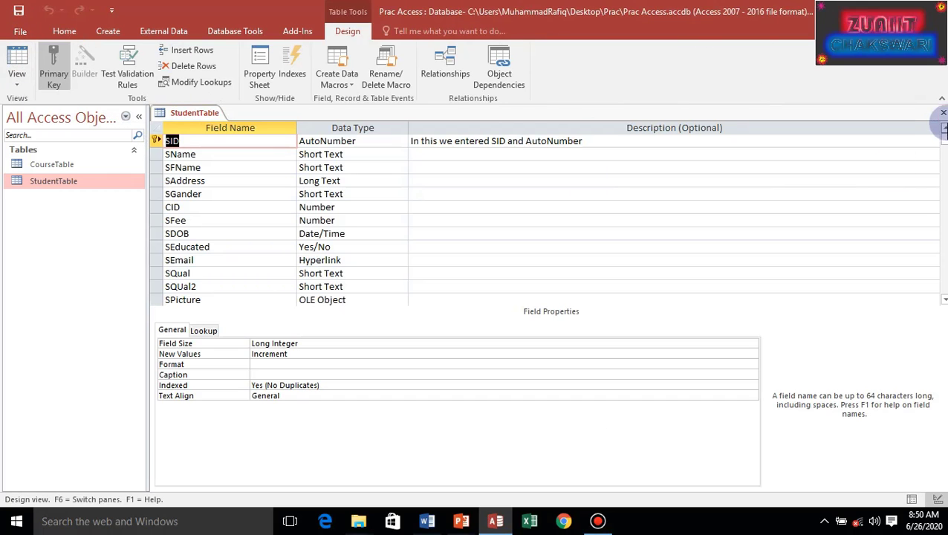
left_click(942, 112)
- Reopen StudentTable, examine the courses offered by the first record's CID lookup, and close the table
left_click(37, 166)
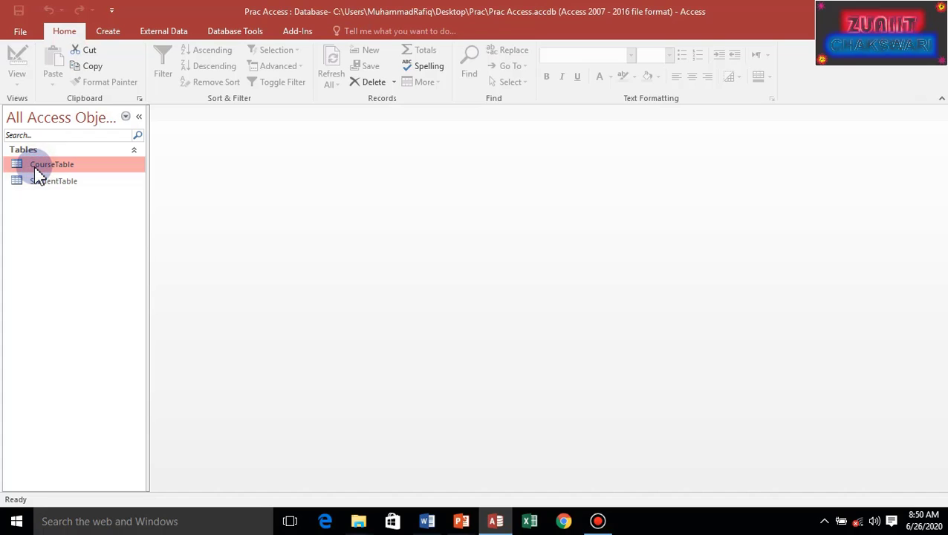
double_click(34, 180)
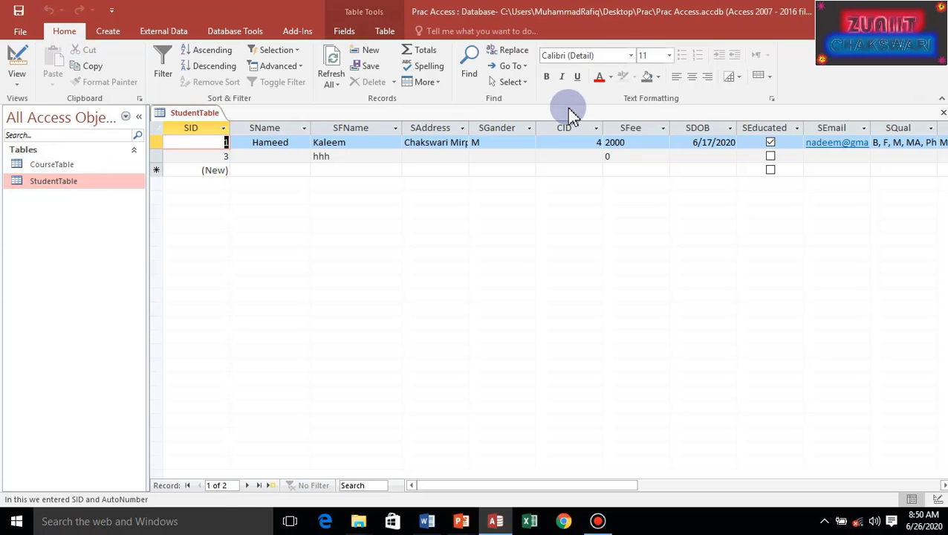
left_click(592, 144)
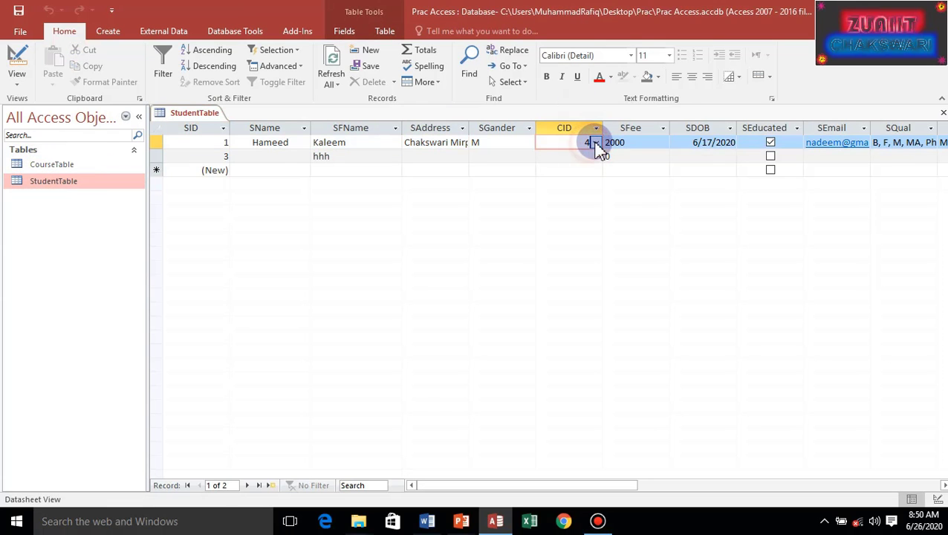
left_click(595, 142)
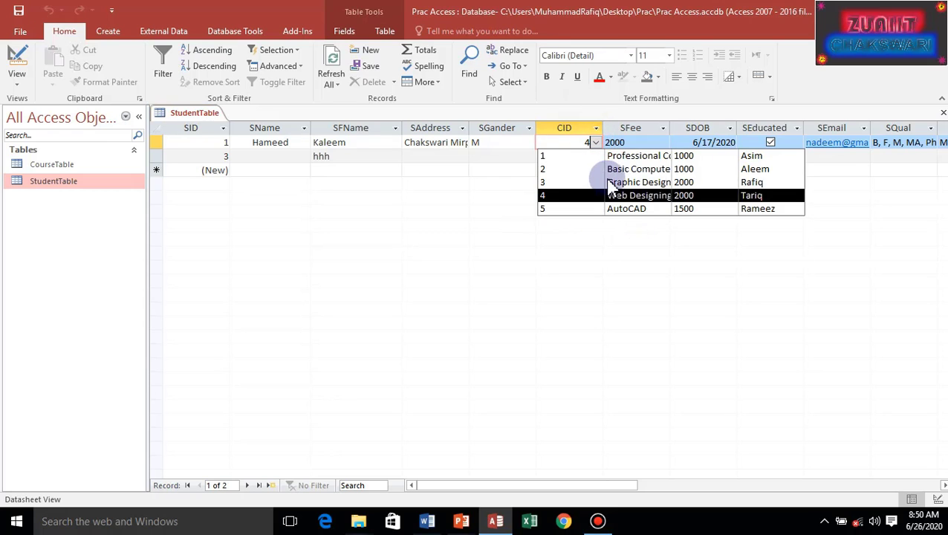
left_click(940, 114)
left_click(940, 114)
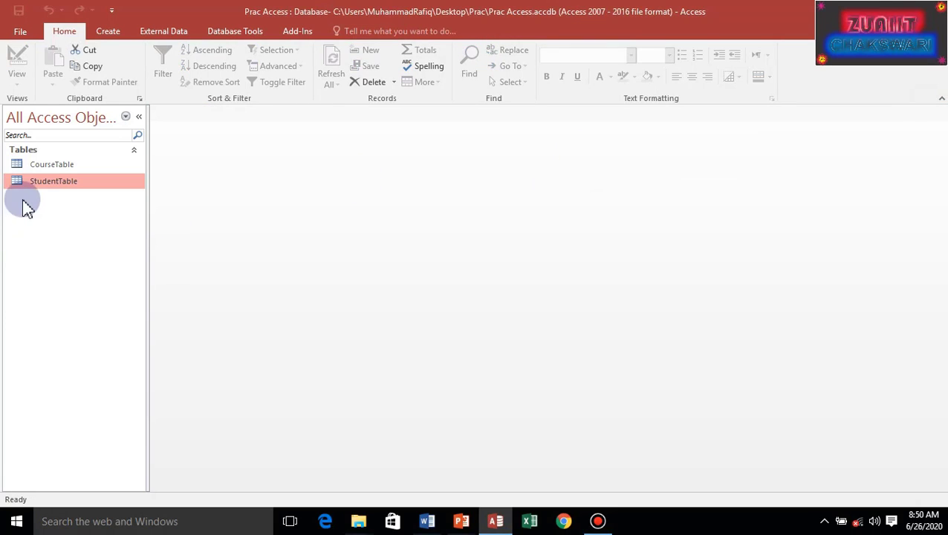
- Add a Stitching course with a fee of 2000 and its teacher's name to CourseTable, and close the table
double_click(46, 164)
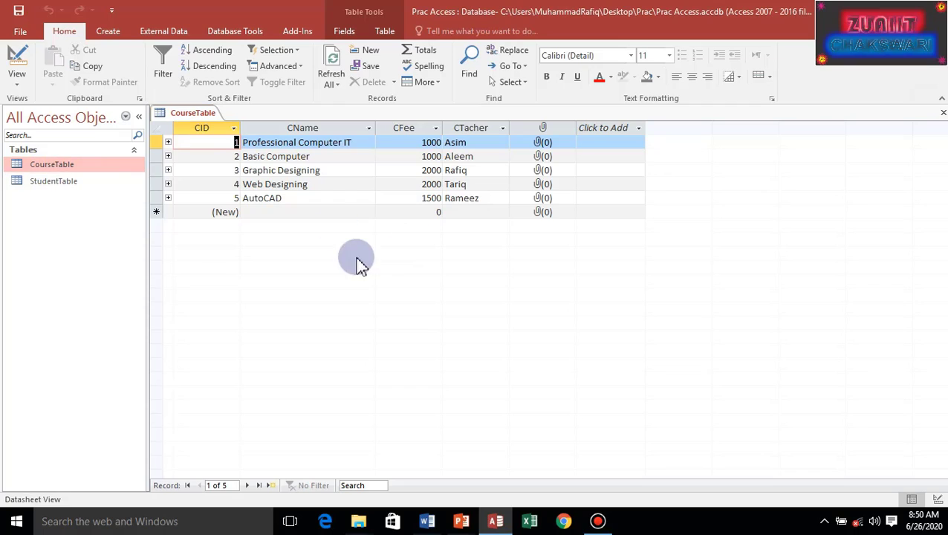
left_click(289, 214)
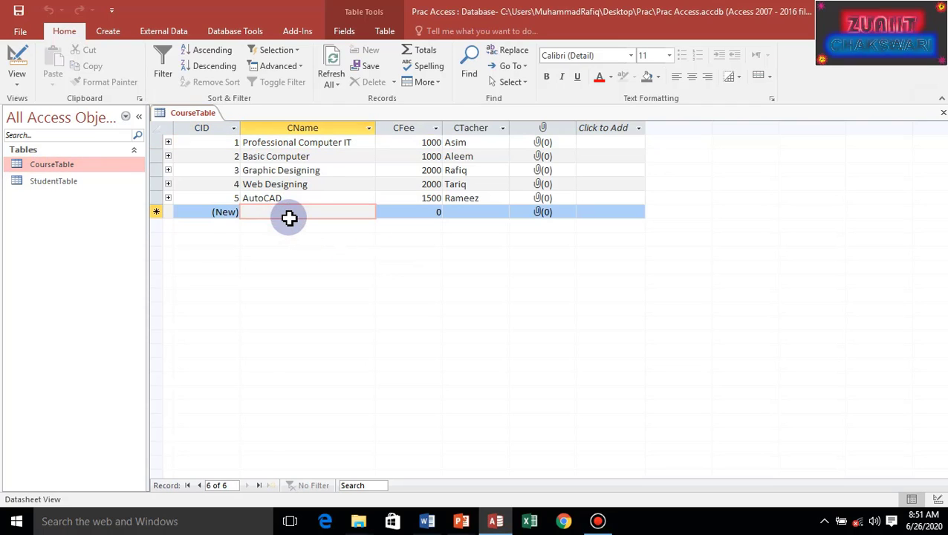
type("Stitching")
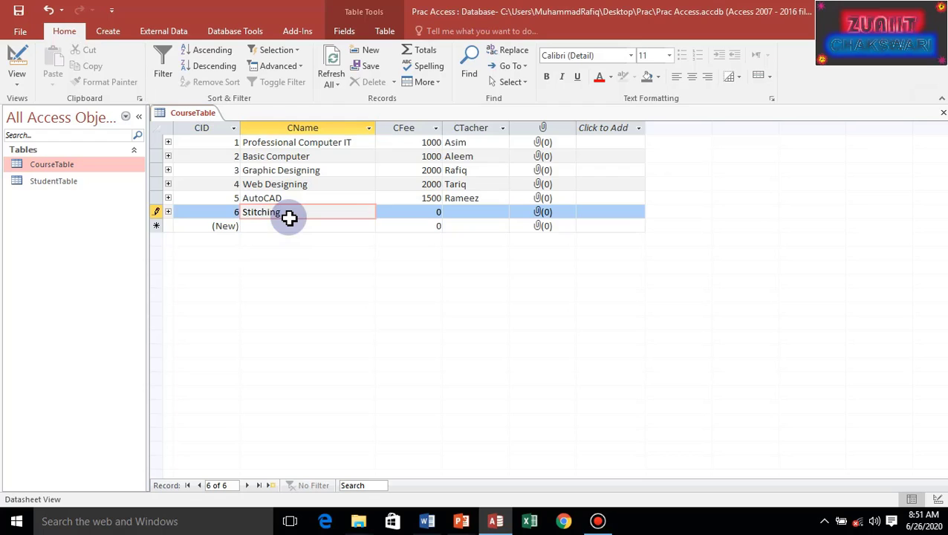
key("Tab")
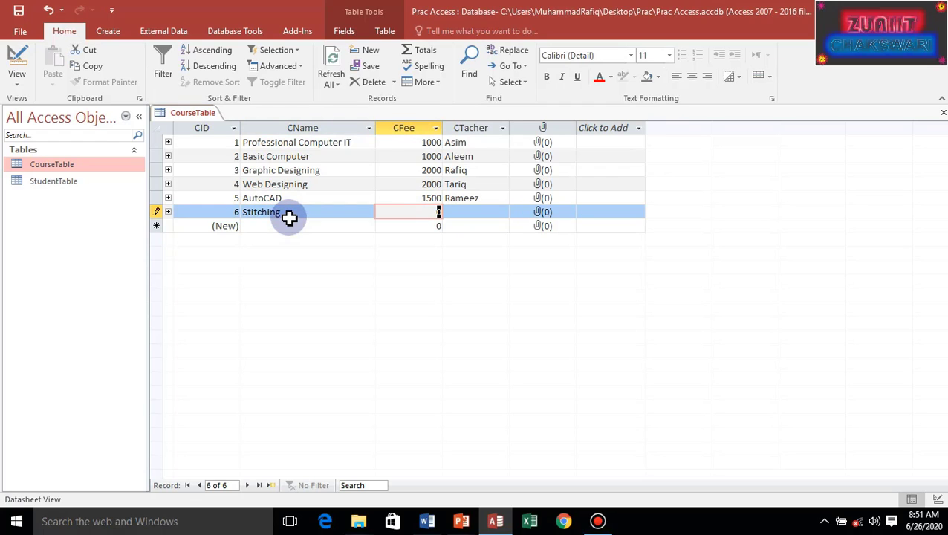
type("2000")
key("Tab")
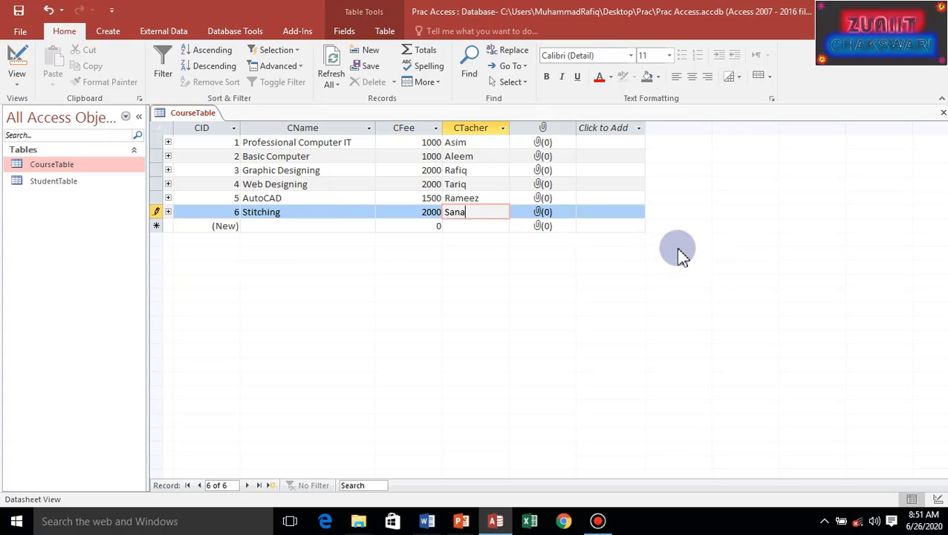
left_click(942, 116)
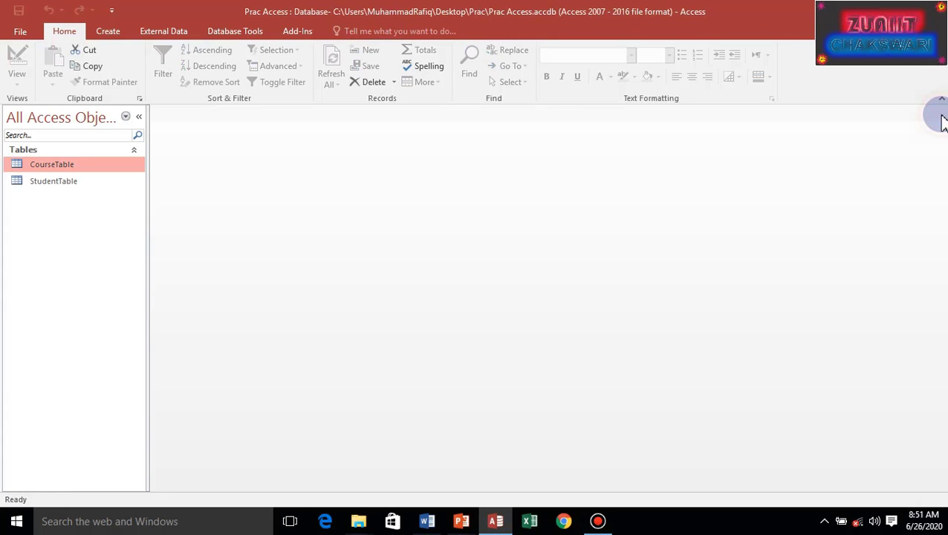
- Reopen StudentTable, check the first record's CID lookup for the Stitching course, and close the table
double_click(62, 185)
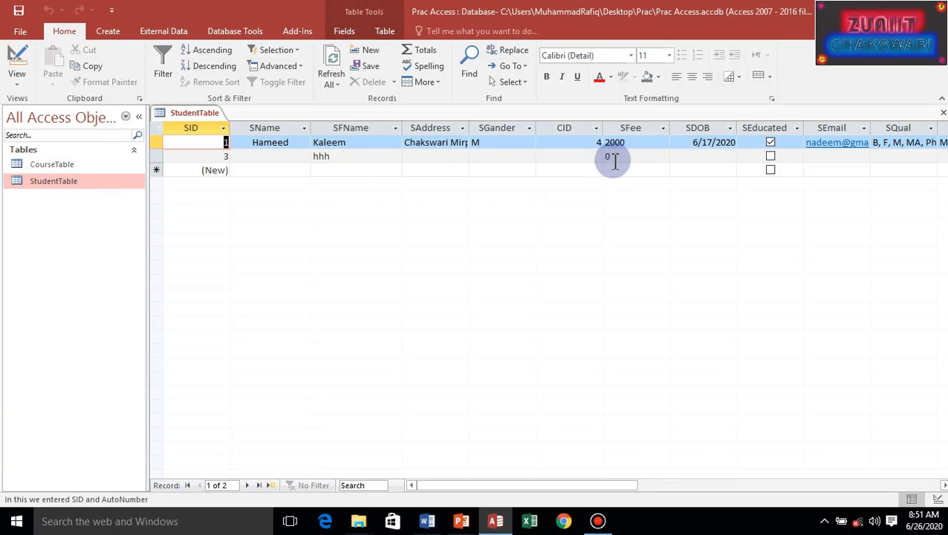
left_click(528, 142)
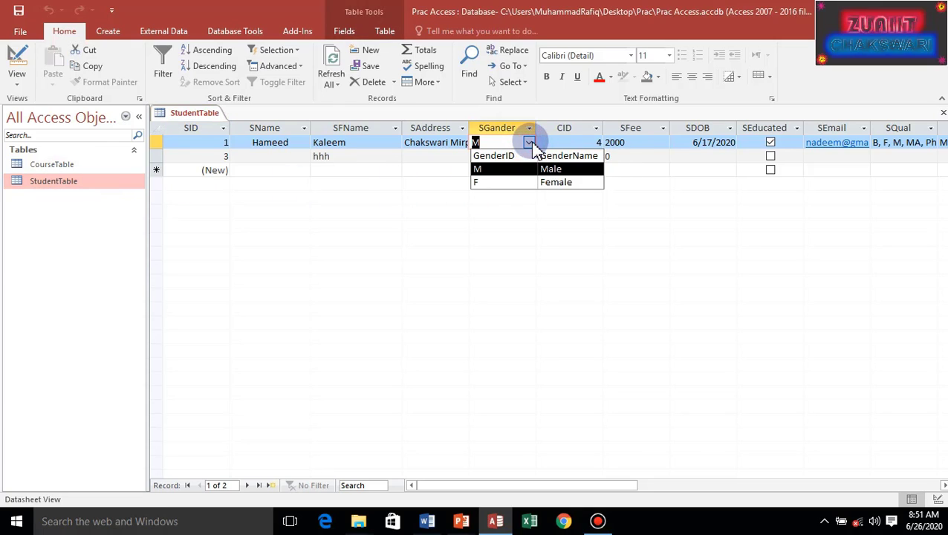
left_click(595, 142)
left_click(594, 142)
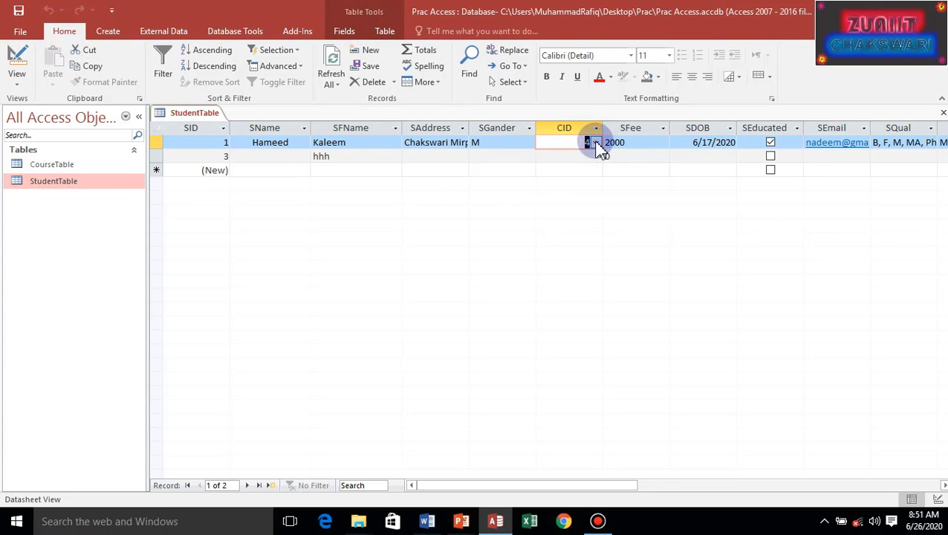
left_click(595, 141)
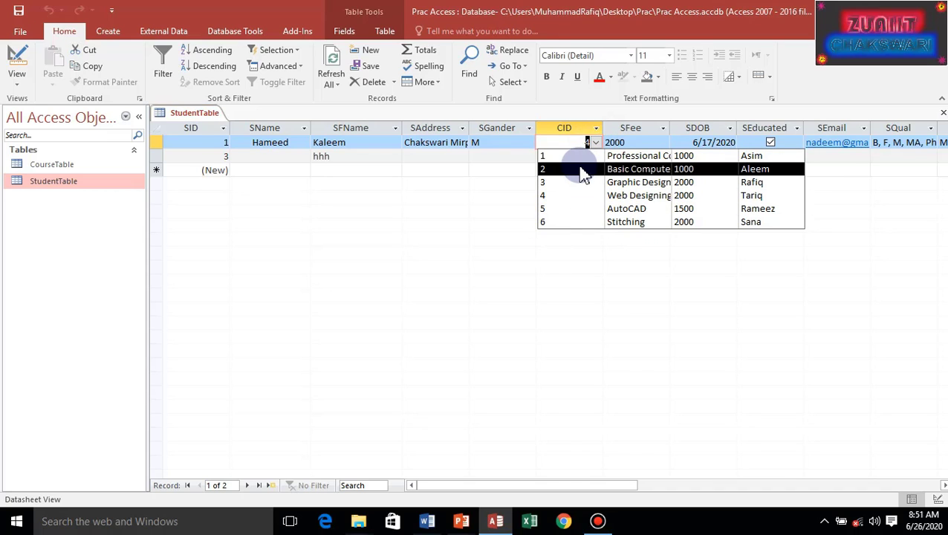
left_click(418, 236)
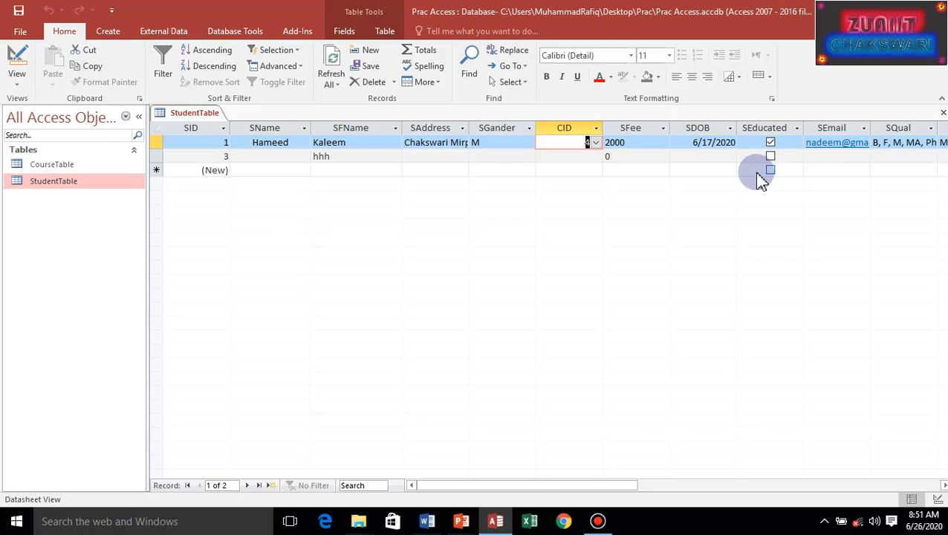
left_click(942, 114)
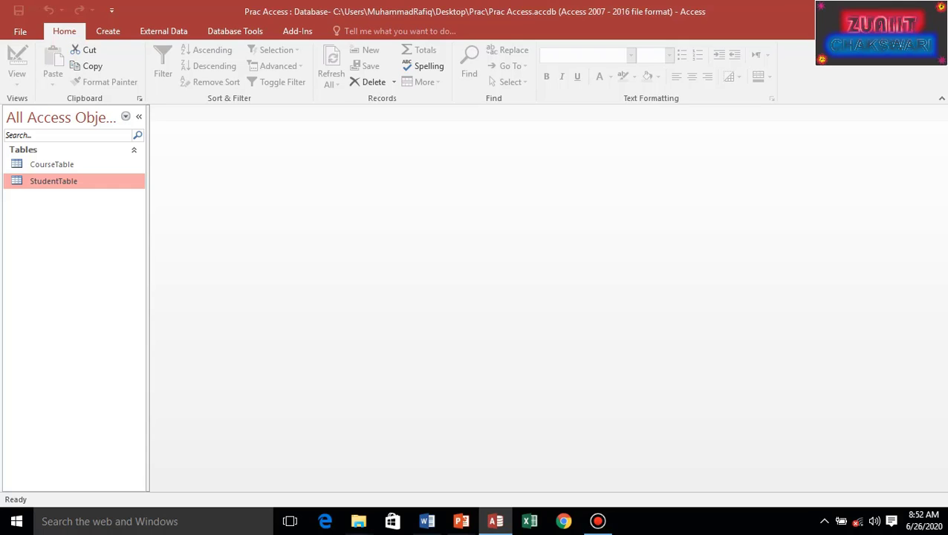
- Close the database and copy the Prac Access file from the Prac folder to the desktop
left_click(934, 11)
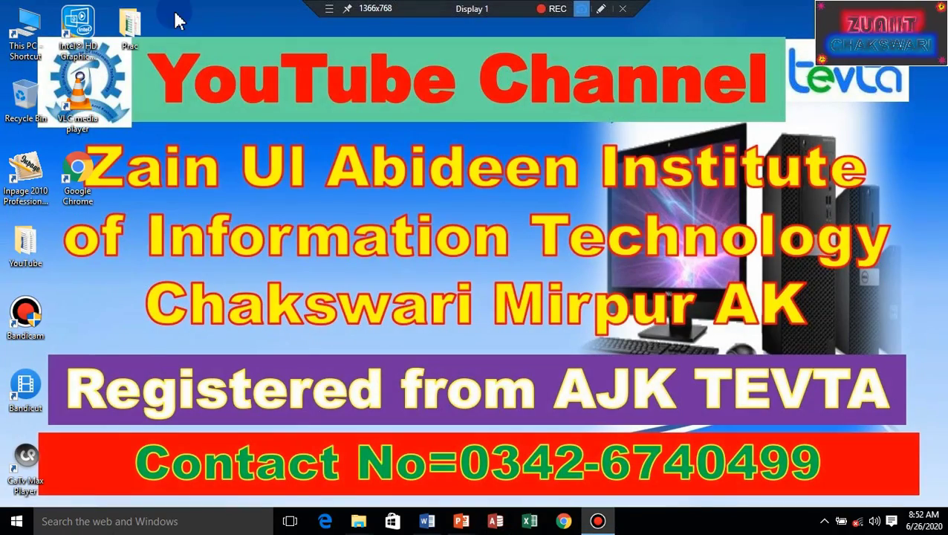
double_click(129, 24)
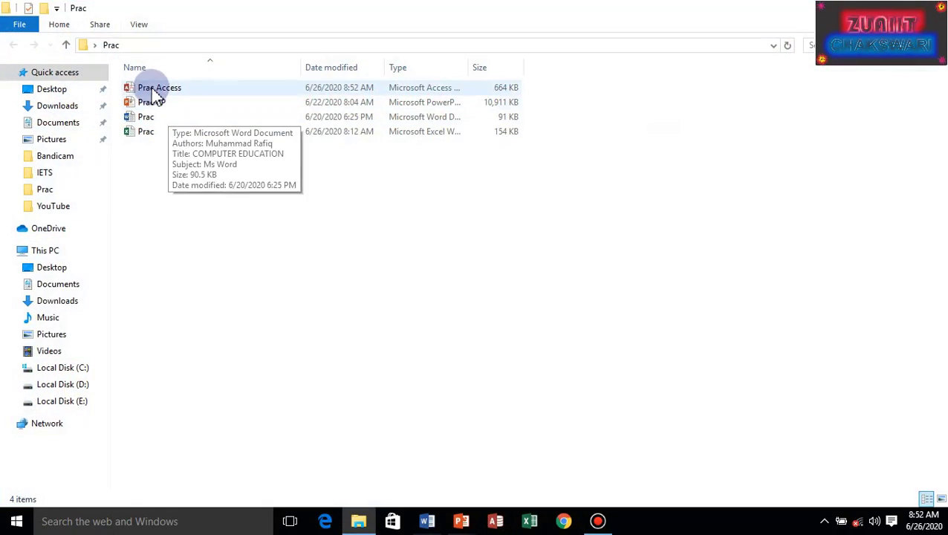
right_click(154, 87)
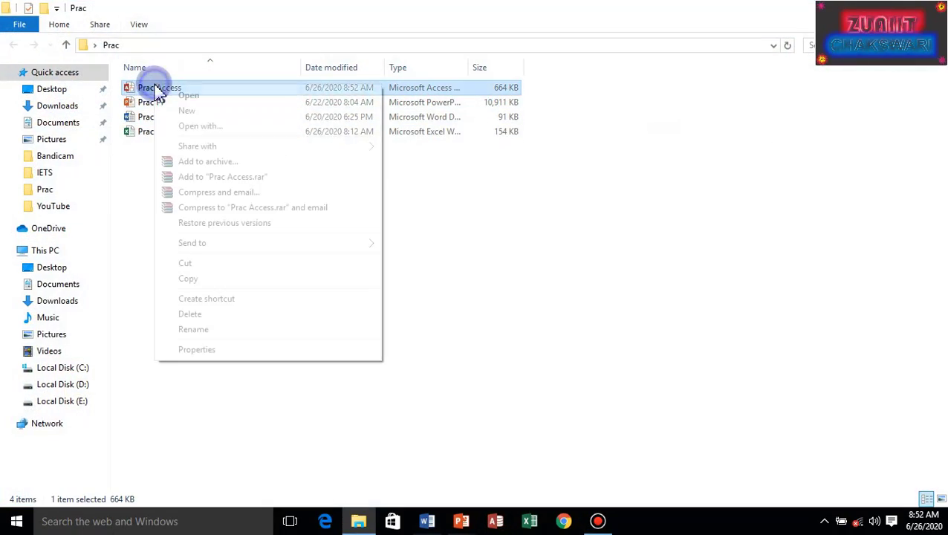
left_click(189, 278)
key("super+d")
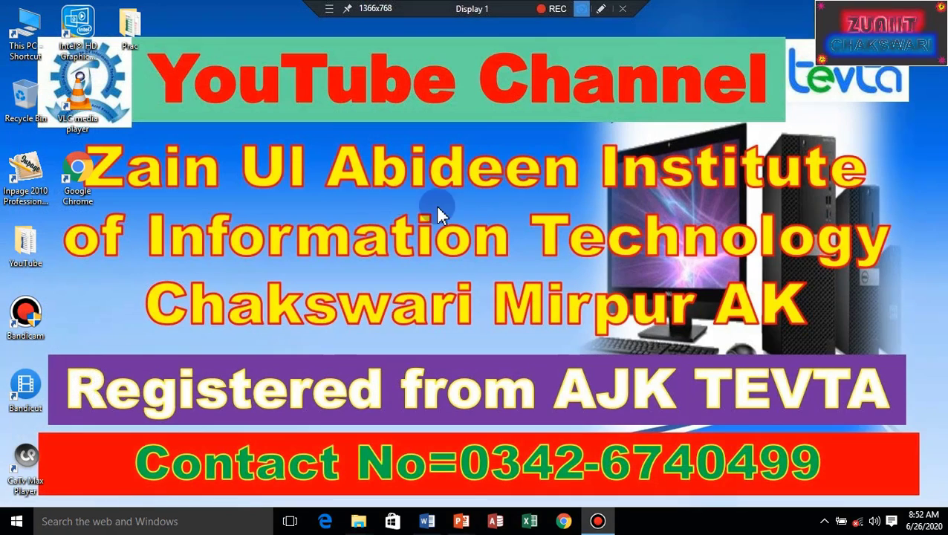
right_click(270, 171)
left_click(315, 233)
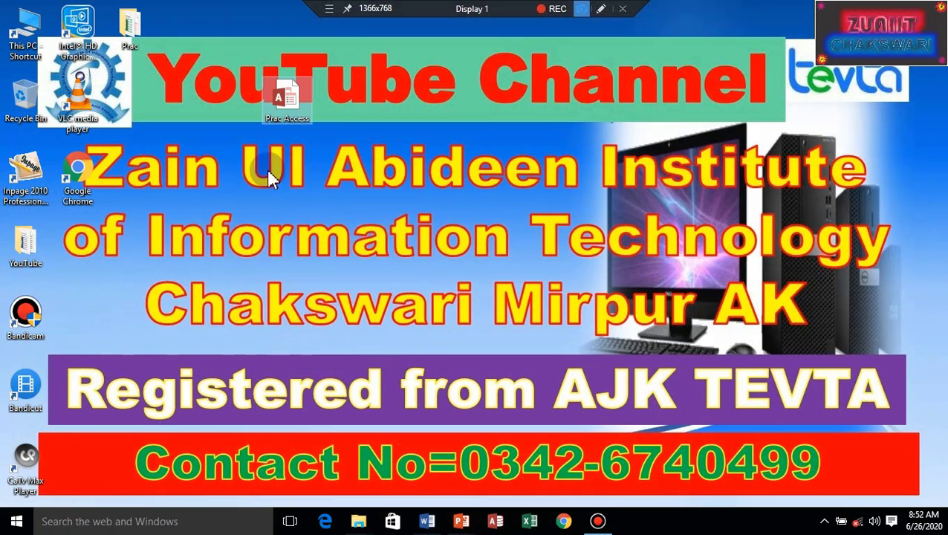
- Open the desktop copy of Prac Access and display its relationships layout
double_click(286, 93)
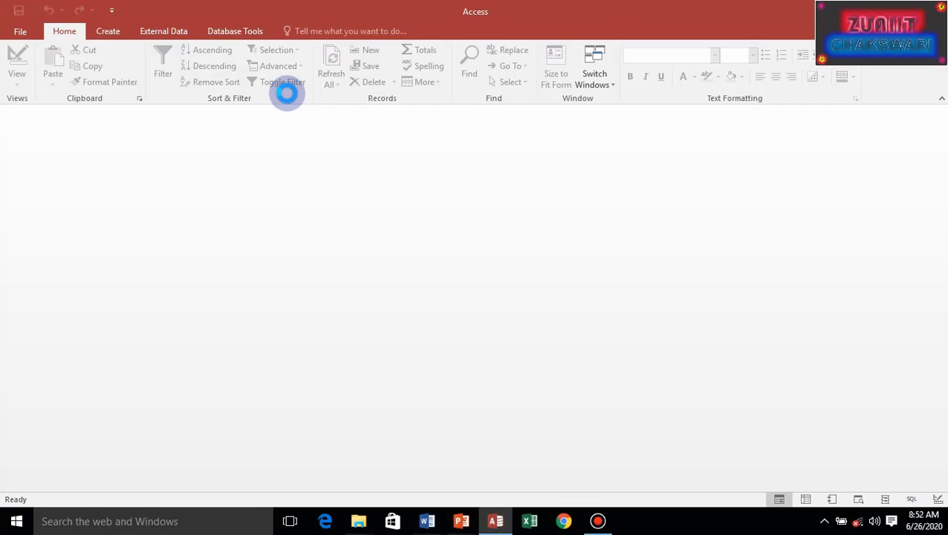
left_click(403, 115)
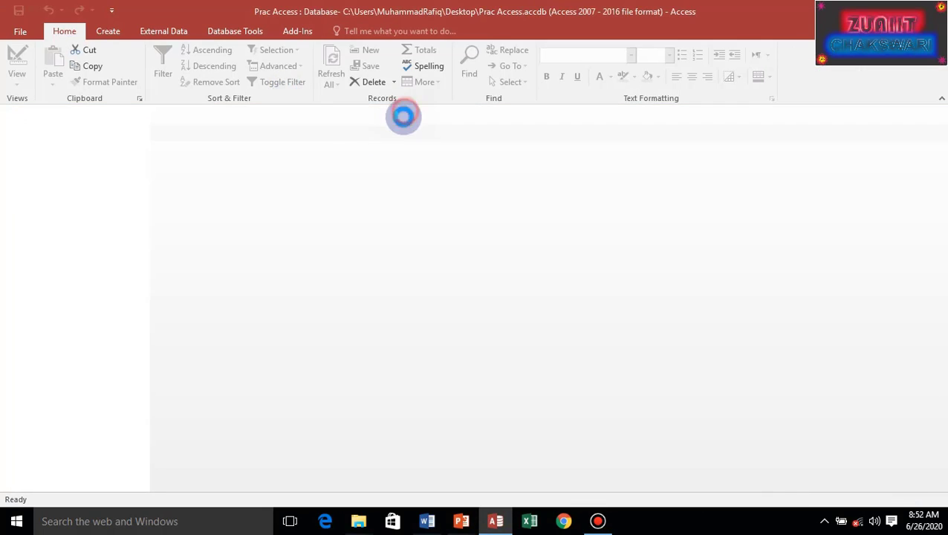
left_click(235, 30)
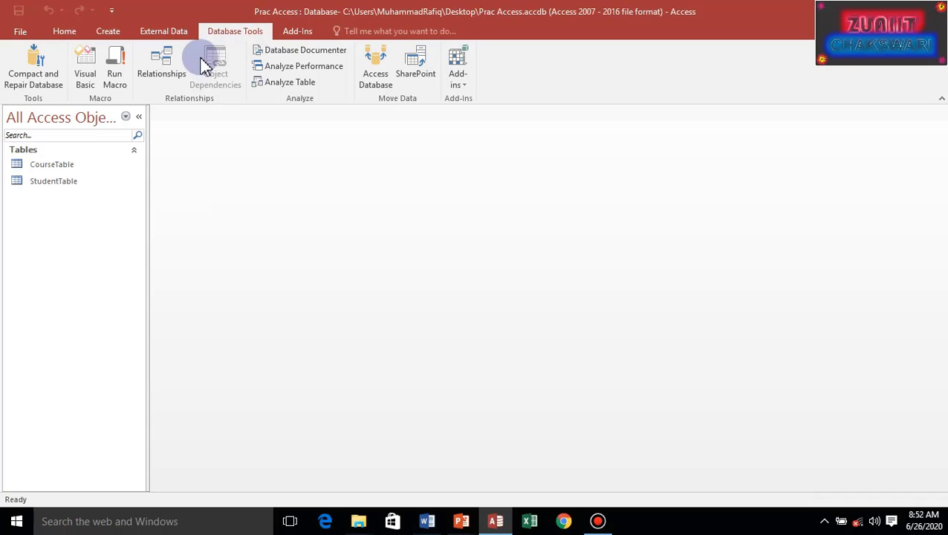
left_click(171, 64)
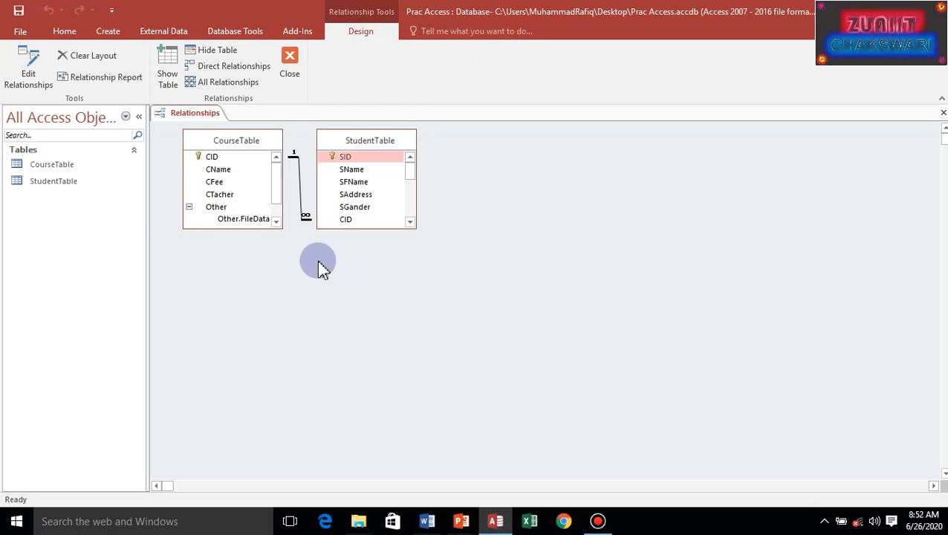
- Turn off referential integrity enforcement for the CID relationship between CourseTable and StudentTable
left_click(300, 194)
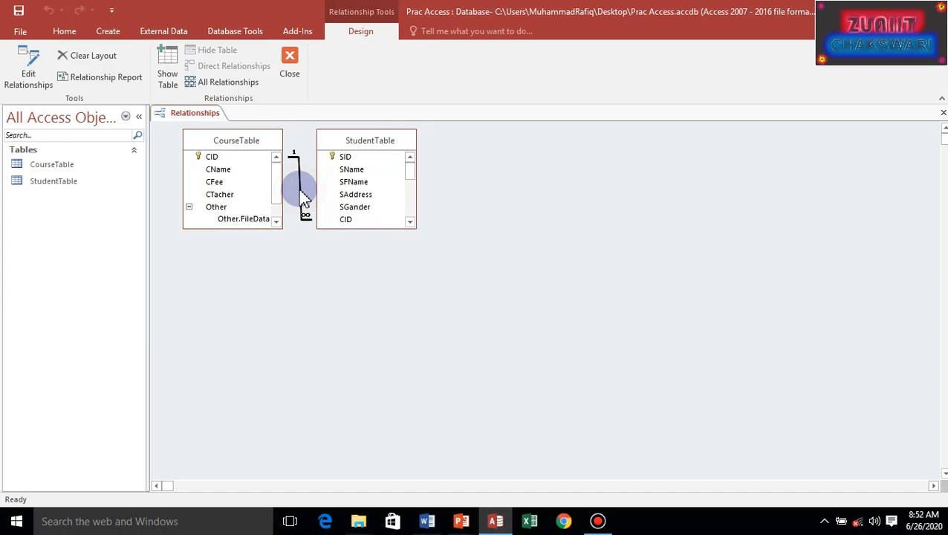
double_click(301, 195)
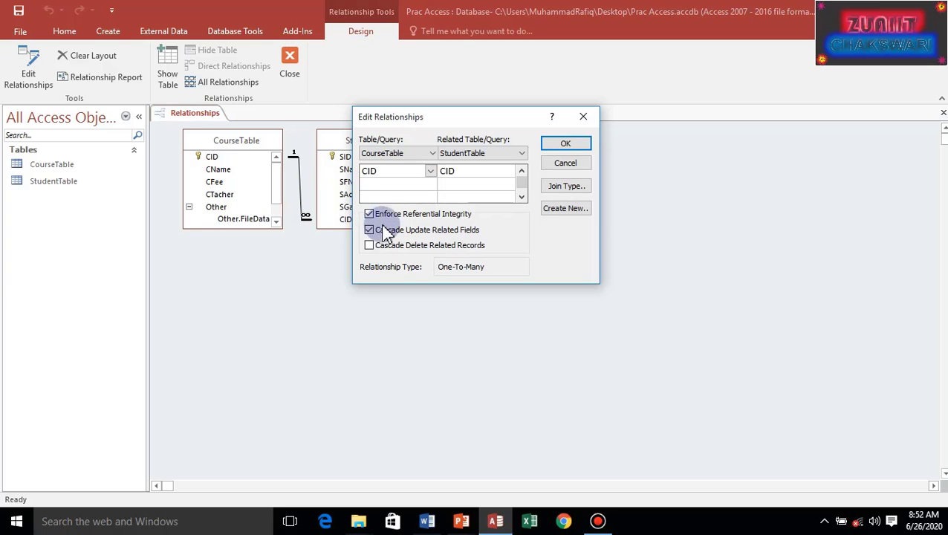
left_click(369, 213)
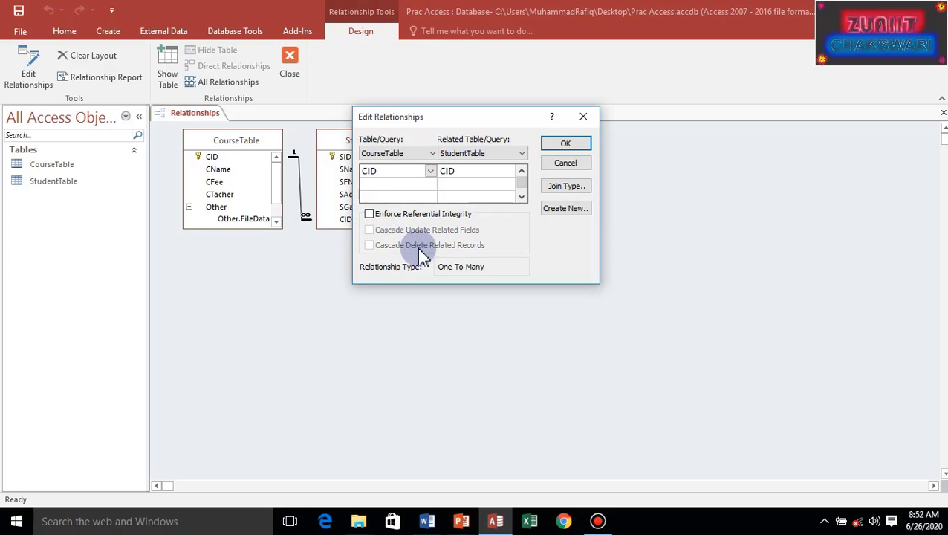
left_click(565, 143)
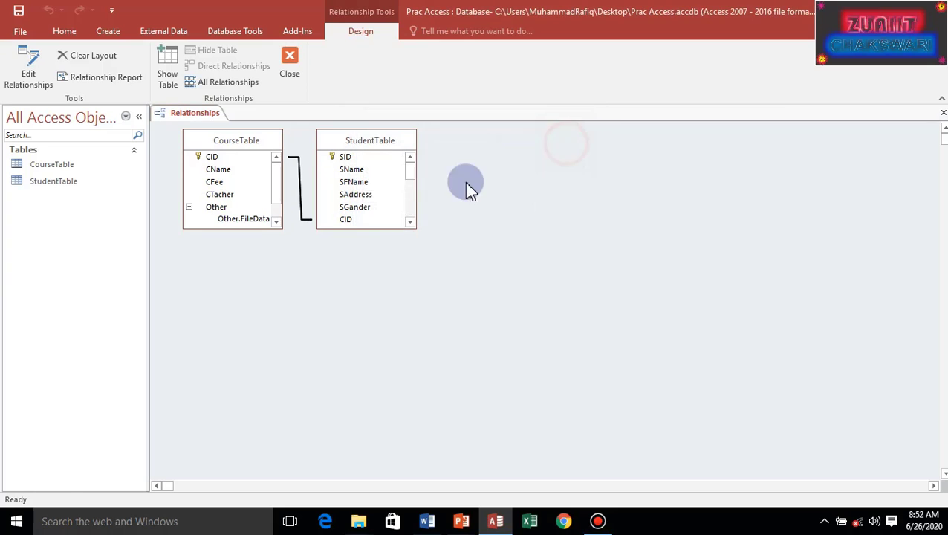
- Permanently delete the CID relationship between CourseTable and StudentTable
right_click(304, 201)
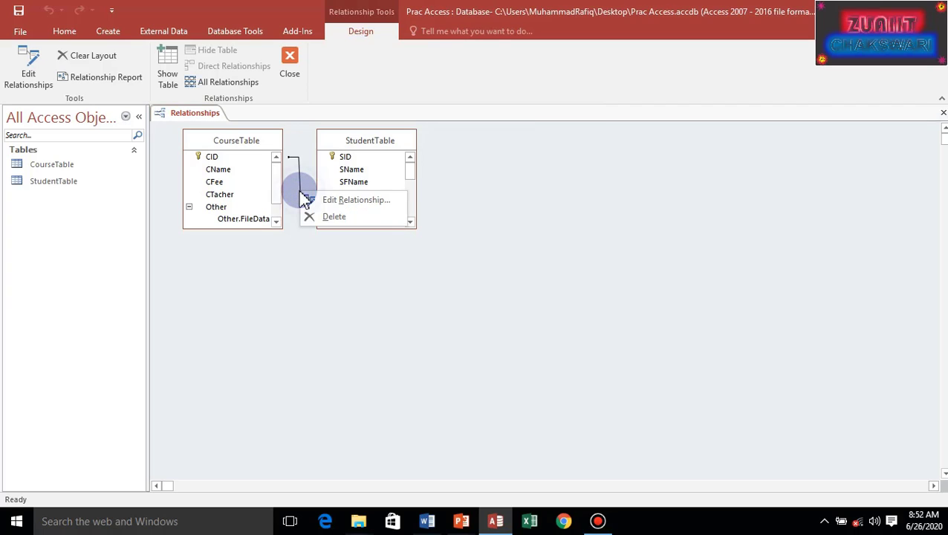
left_click(327, 218)
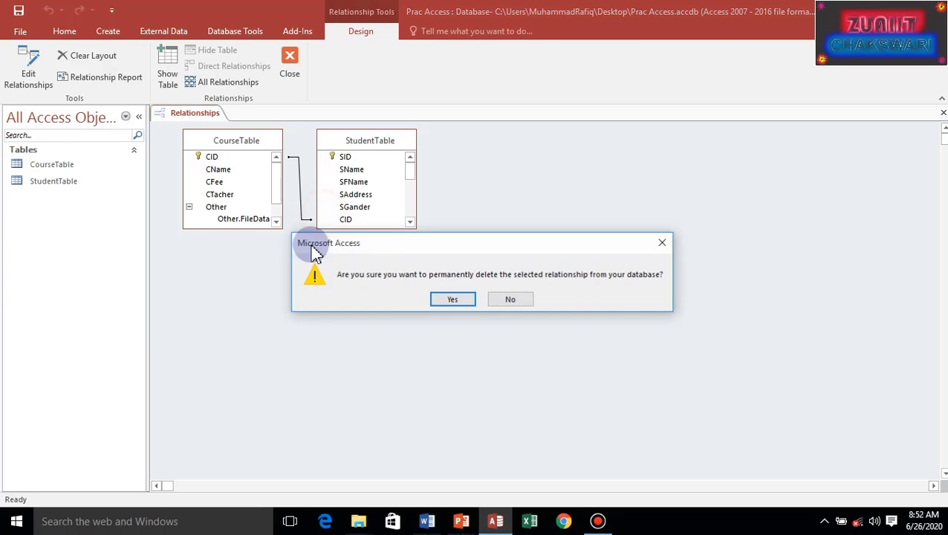
left_click(452, 298)
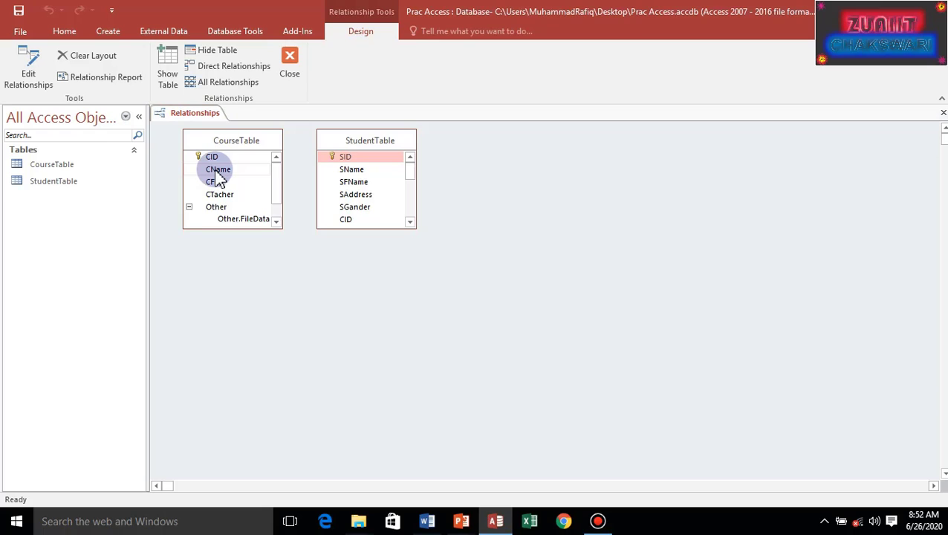
- Try to relate CourseTable's CName to StudentTable's SName with referential integrity and cascading updates, and abandon the relationship
left_click_drag(217, 177, 354, 171)
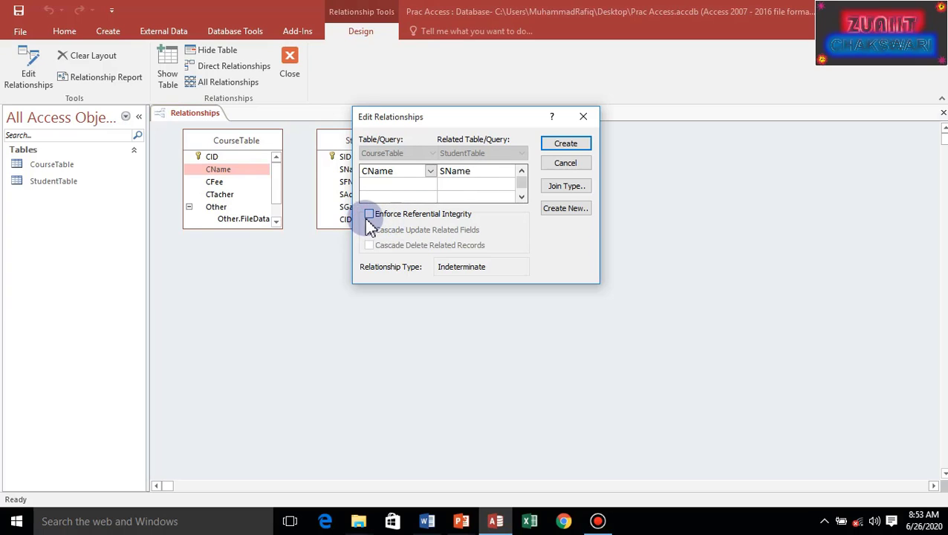
left_click(369, 214)
left_click(369, 230)
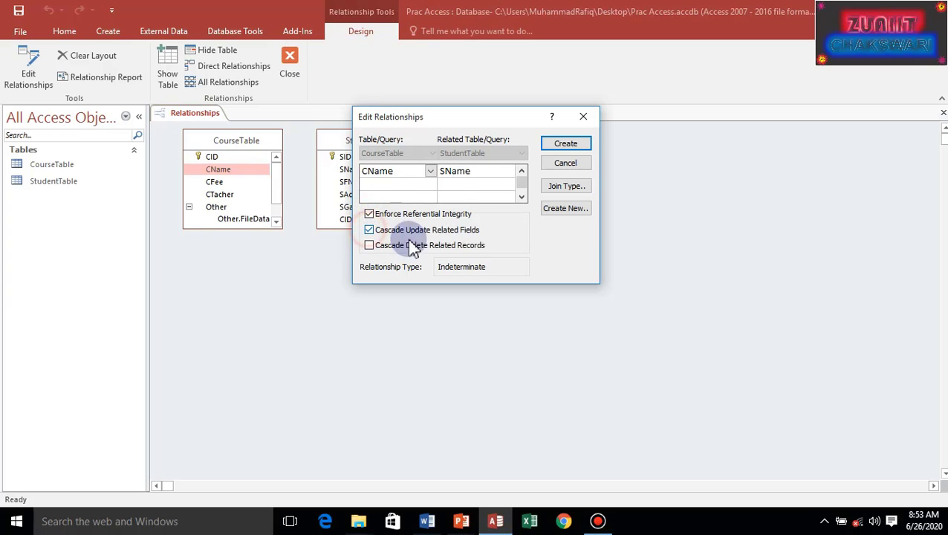
left_click(566, 145)
left_click(447, 298)
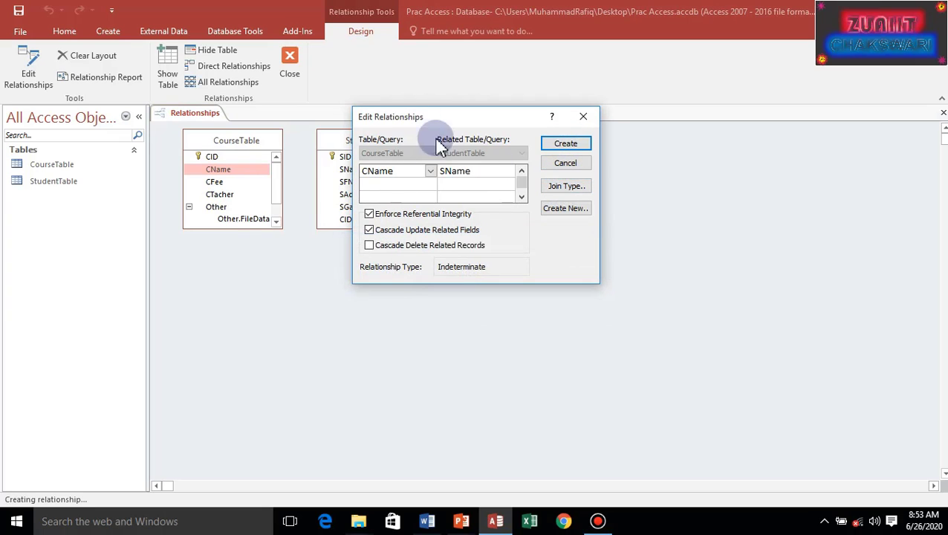
left_click(567, 210)
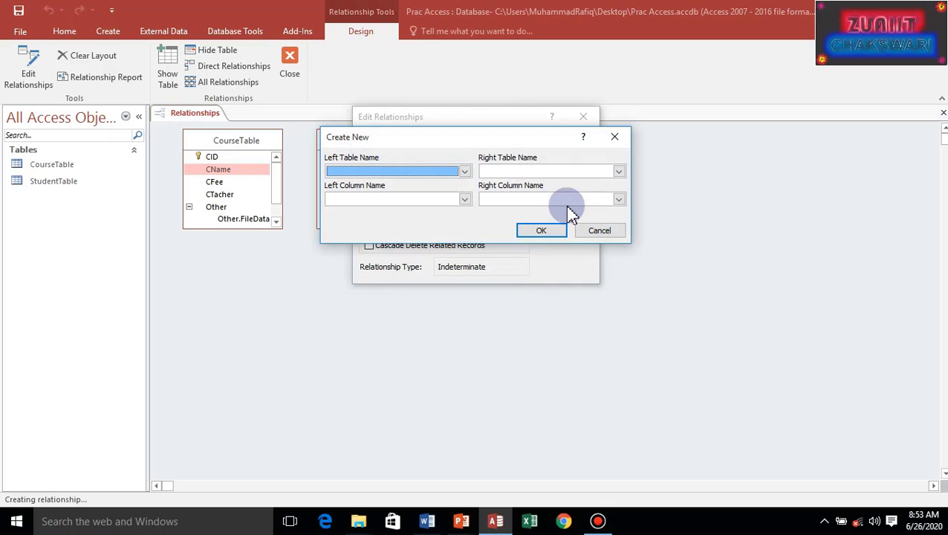
left_click(596, 232)
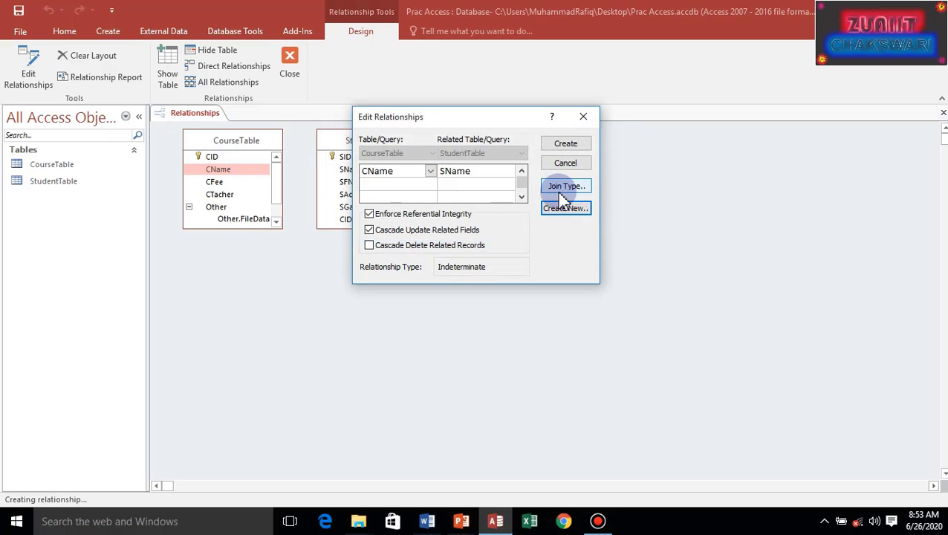
left_click(584, 117)
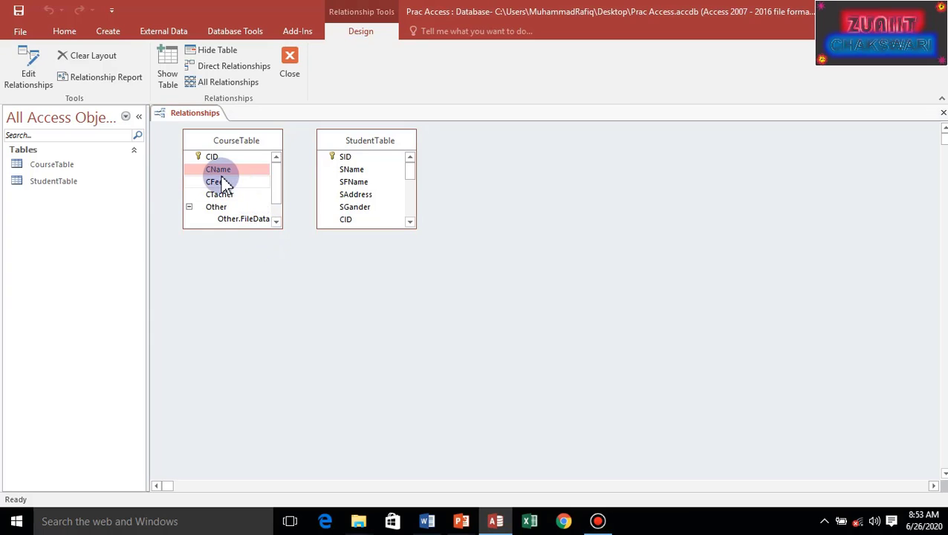
- Create a relationship between CourseTable's CName and StudentTable's SName without enforcing referential integrity
left_click_drag(225, 174, 352, 170)
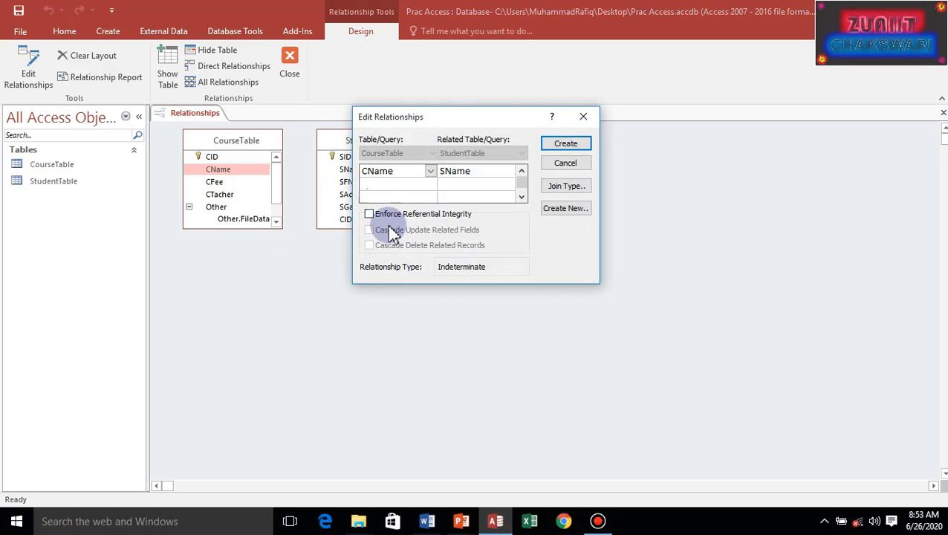
left_click(370, 215)
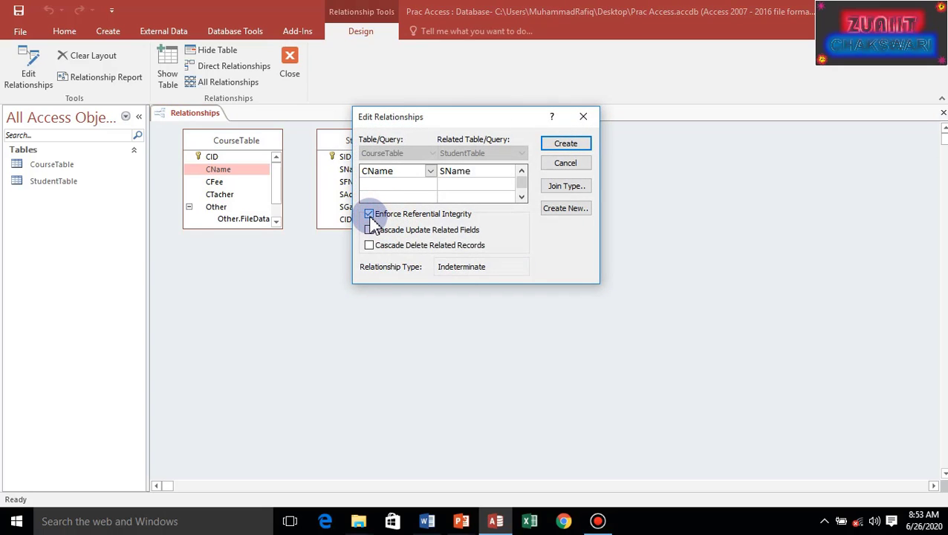
left_click(369, 214)
left_click(567, 146)
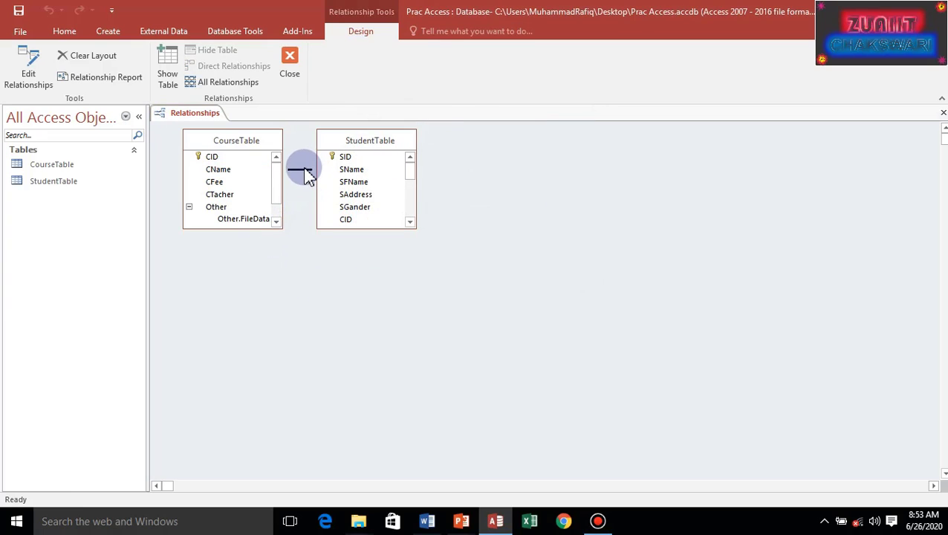
- Try to relate CourseTable's CFee to StudentTable's SFee by editing the existing relationship between the tables
left_click(211, 184)
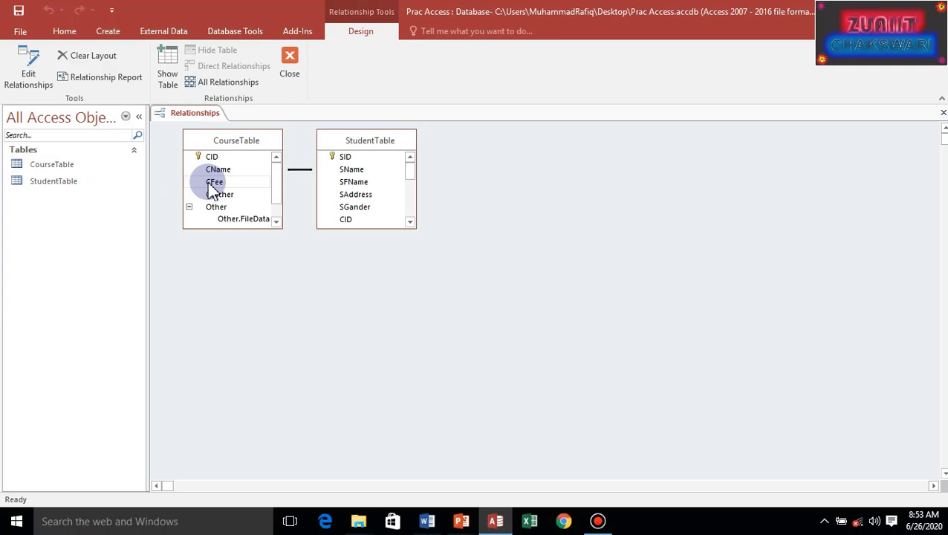
left_click_drag(211, 187, 355, 182)
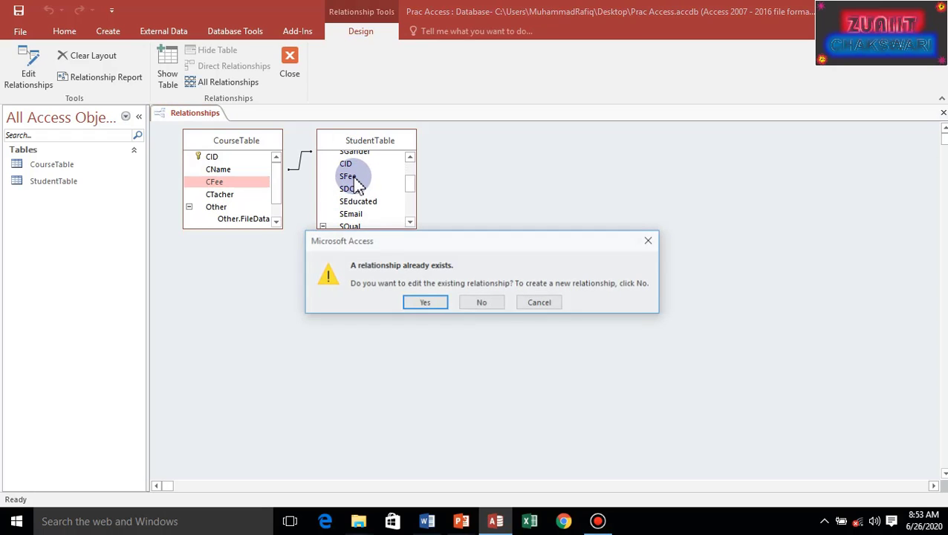
left_click(426, 306)
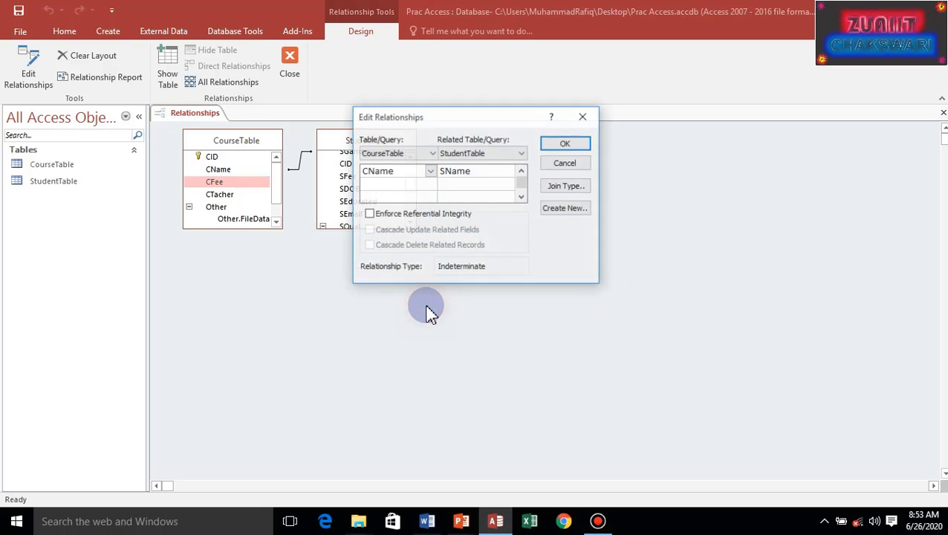
left_click(572, 145)
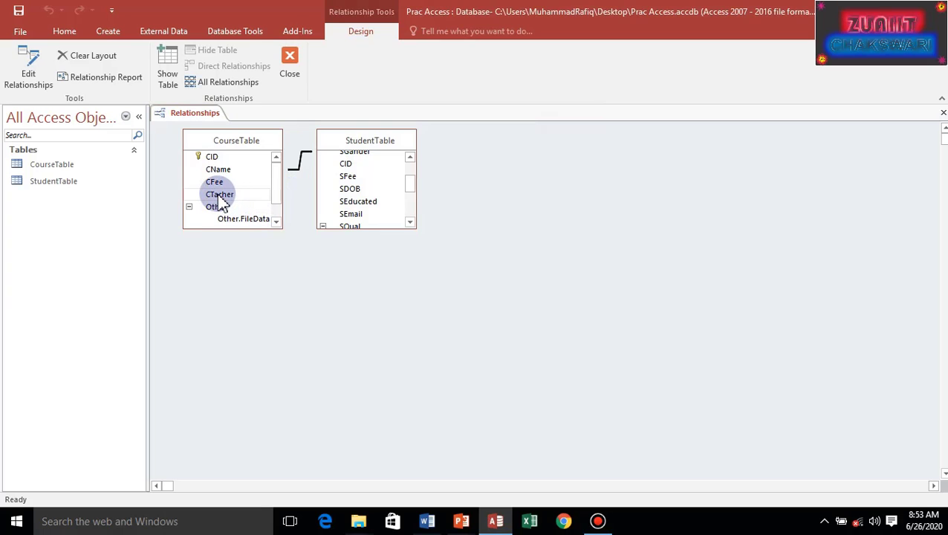
- Try to relate CourseTable's CTacher to StudentTable's SEducated as a new relationship, and abandon it
left_click_drag(219, 198, 352, 207)
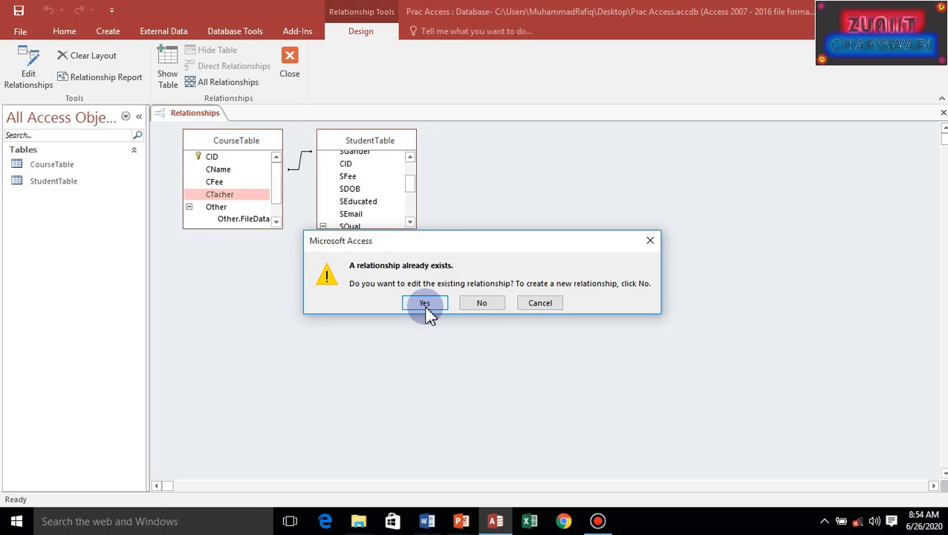
left_click(481, 303)
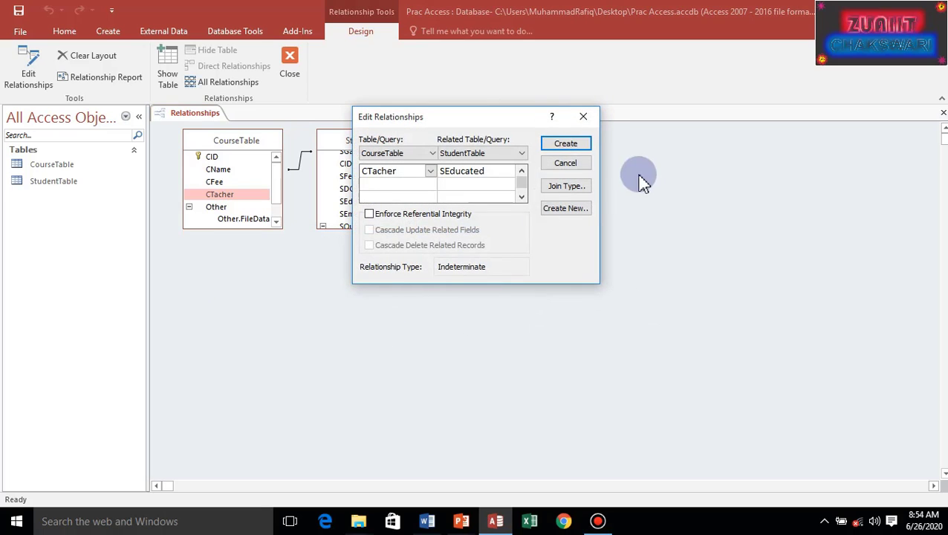
left_click(559, 162)
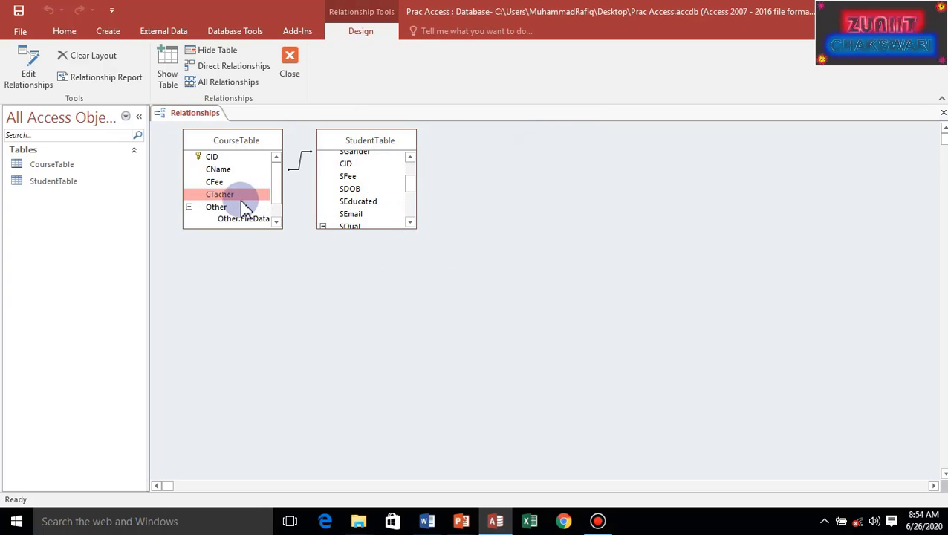
- Create a new, separate relationship between CourseTable's CFee and StudentTable's SFee without enforcing referential integrity
left_click_drag(218, 183, 349, 186)
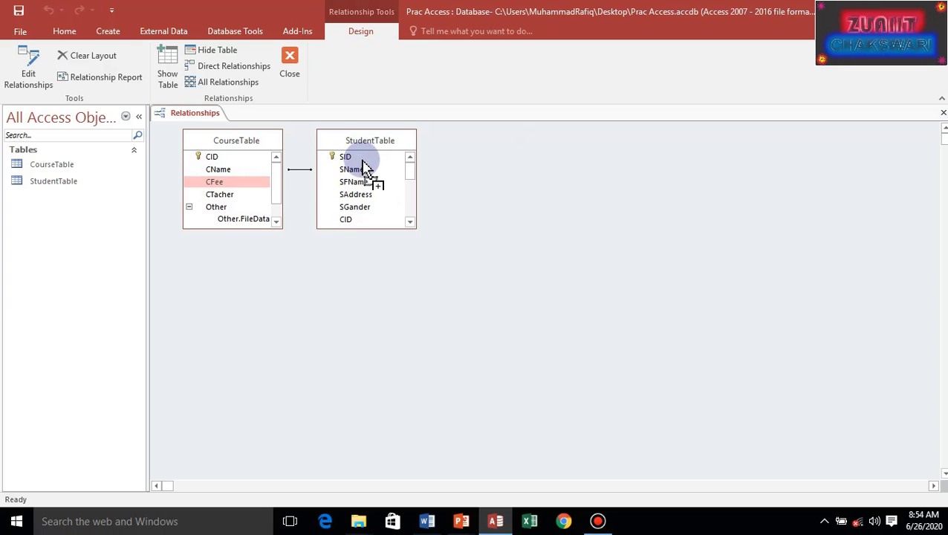
mouse_move(355, 197)
left_mouse_down()
mouse_move(353, 217)
mouse_move(357, 159)
mouse_move(349, 214)
mouse_move(349, 169)
mouse_move(347, 202)
left_mouse_up()
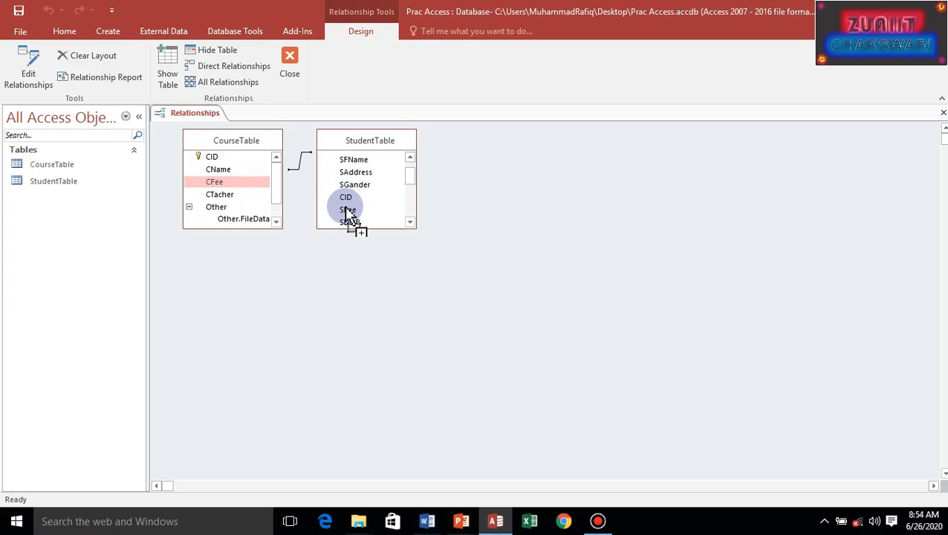
mouse_move(347, 172)
left_mouse_down()
mouse_move(347, 203)
mouse_move(320, 229)
mouse_move(351, 186)
left_mouse_up()
left_click(487, 305)
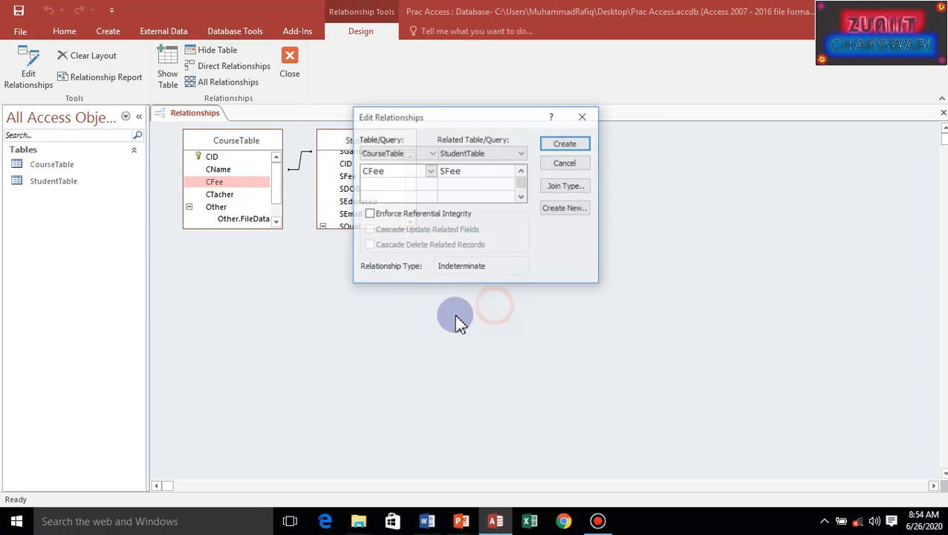
left_click(566, 144)
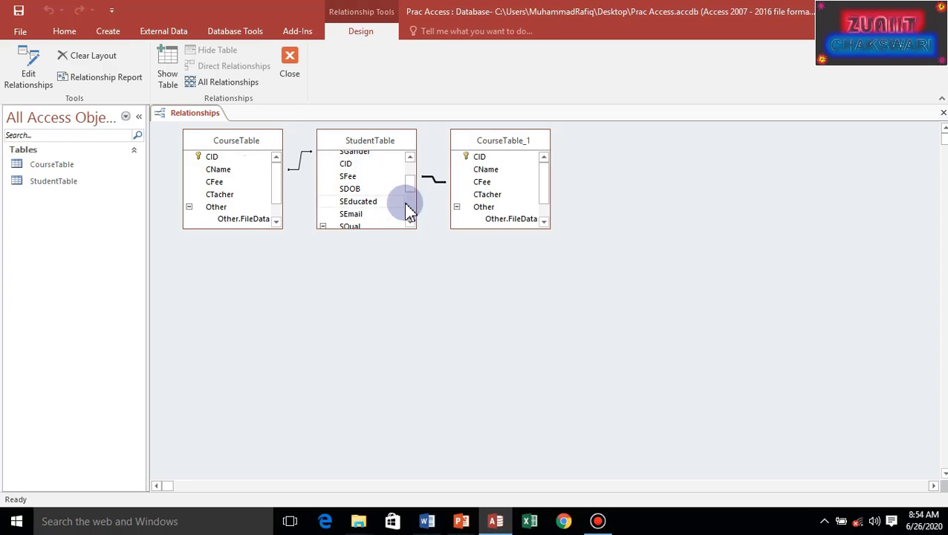
- Rearrange the relationships layout so CourseTable_1 and CourseTable sit lower than StudentTable, on either side of it
left_click(357, 179)
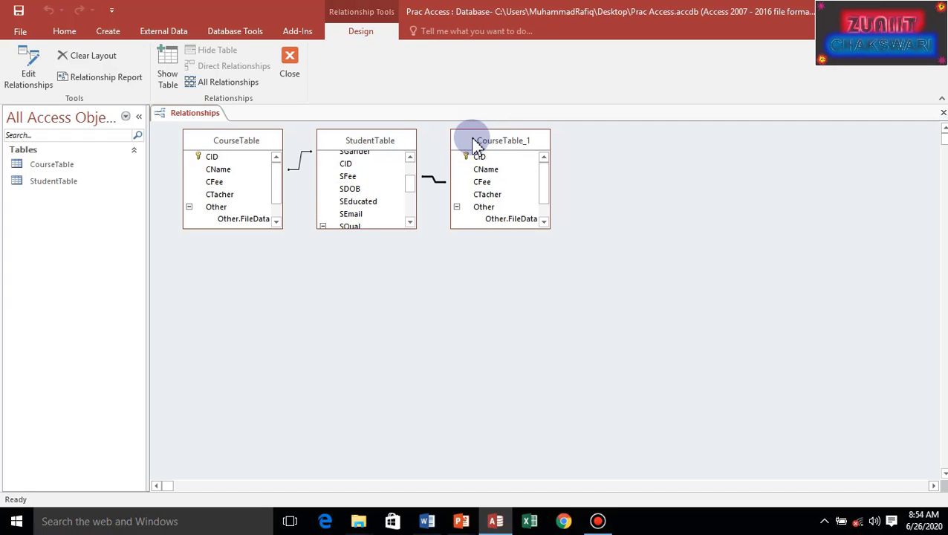
left_click_drag(475, 144, 476, 236)
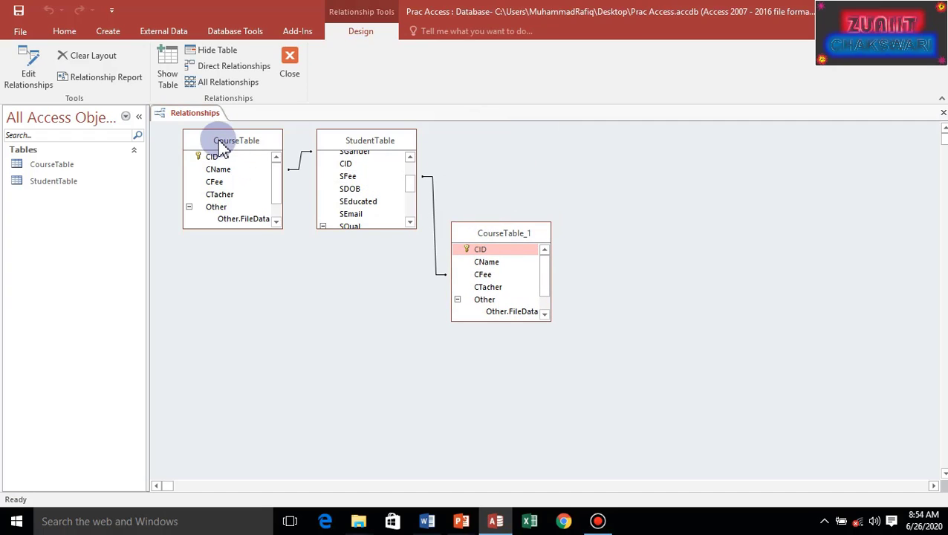
left_click_drag(223, 145, 216, 271)
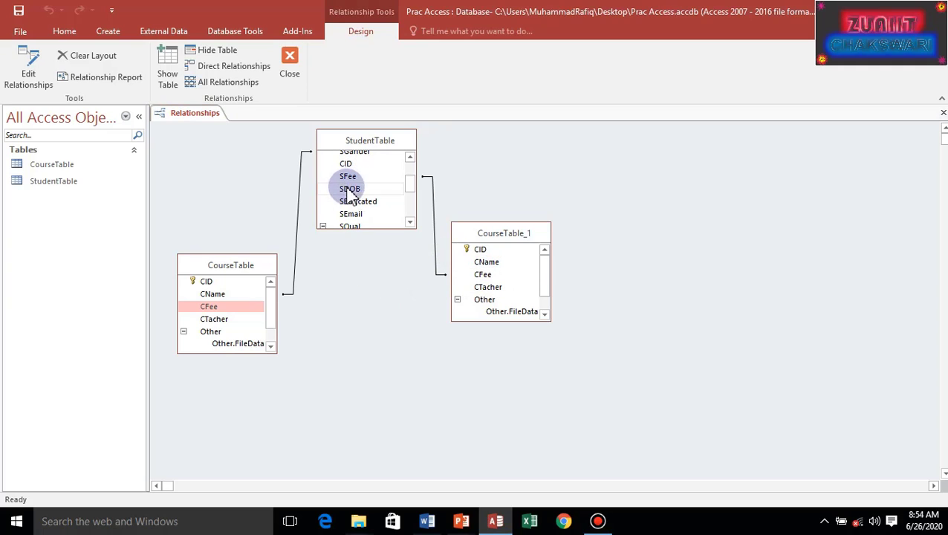
- Try to enforce referential integrity on the CName–SName relationship, first alone and again with cascading updates, and discard the changes
double_click(297, 212)
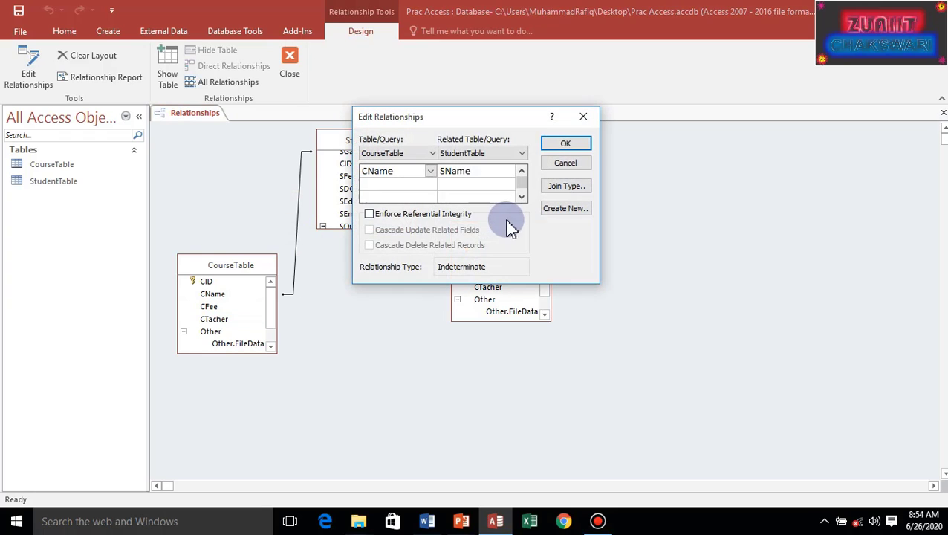
left_click(369, 215)
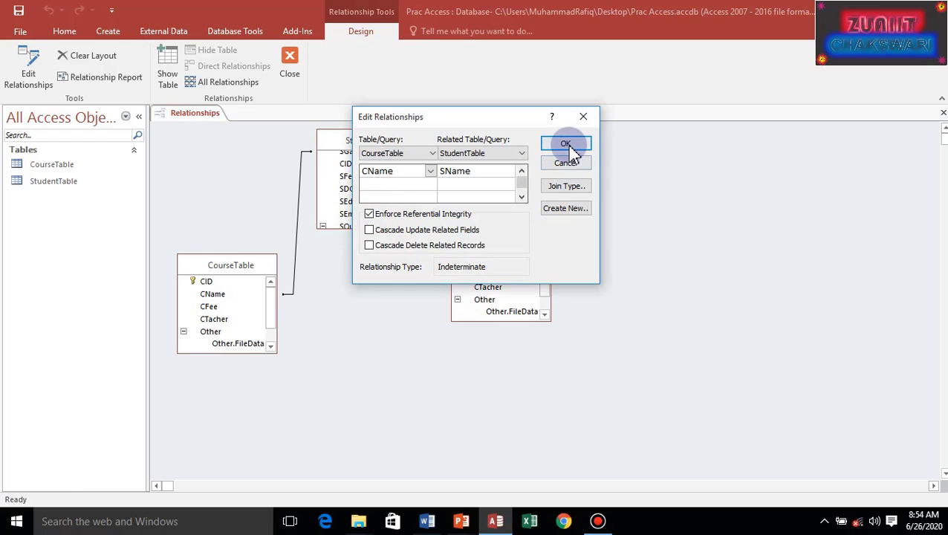
left_click(564, 143)
left_click(473, 297)
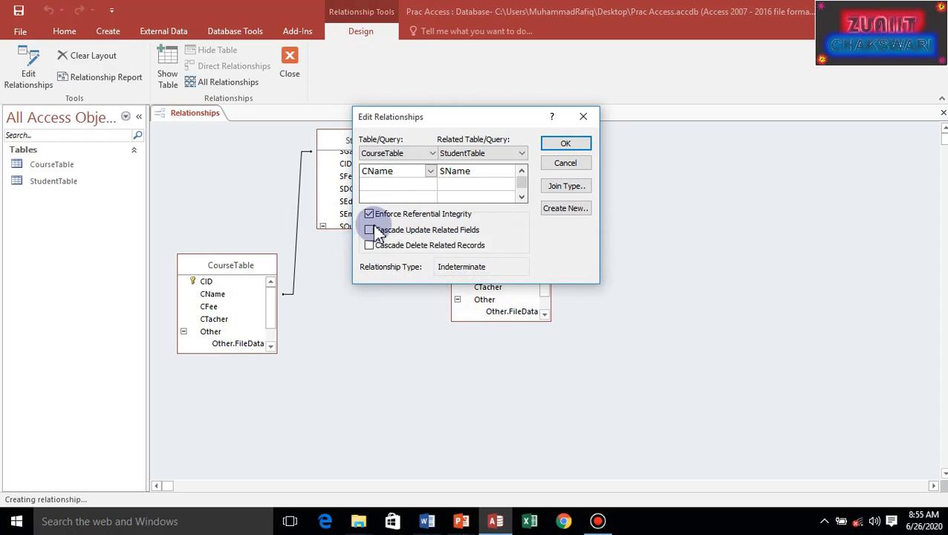
left_click(369, 230)
left_click(565, 144)
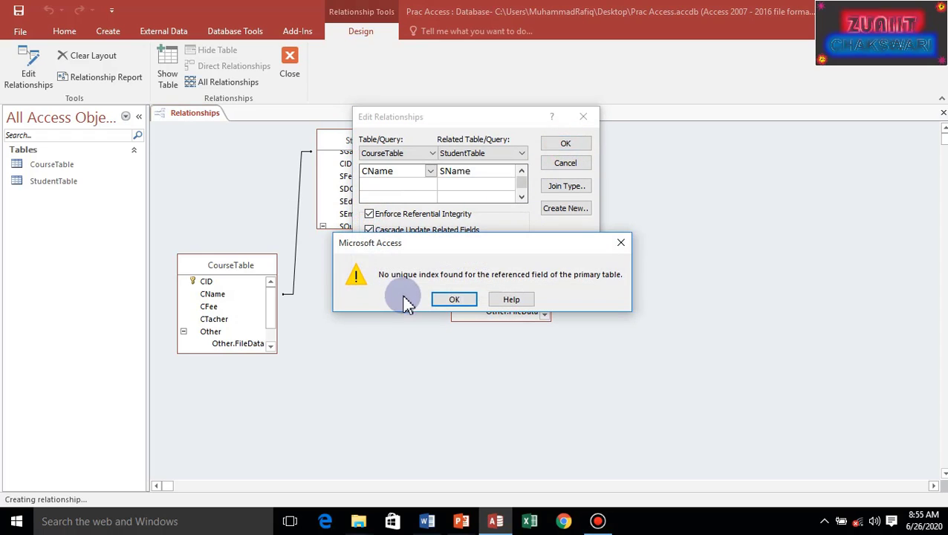
left_click(450, 299)
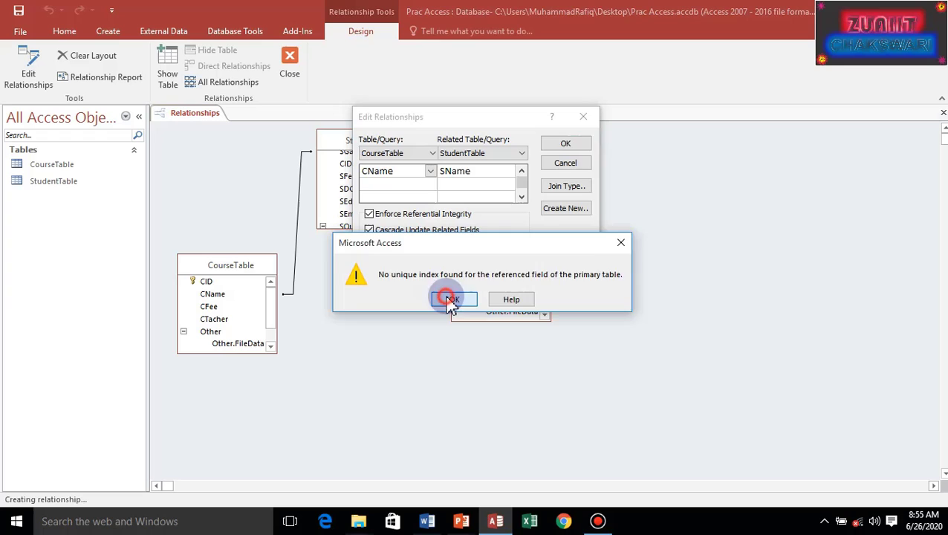
left_click(583, 117)
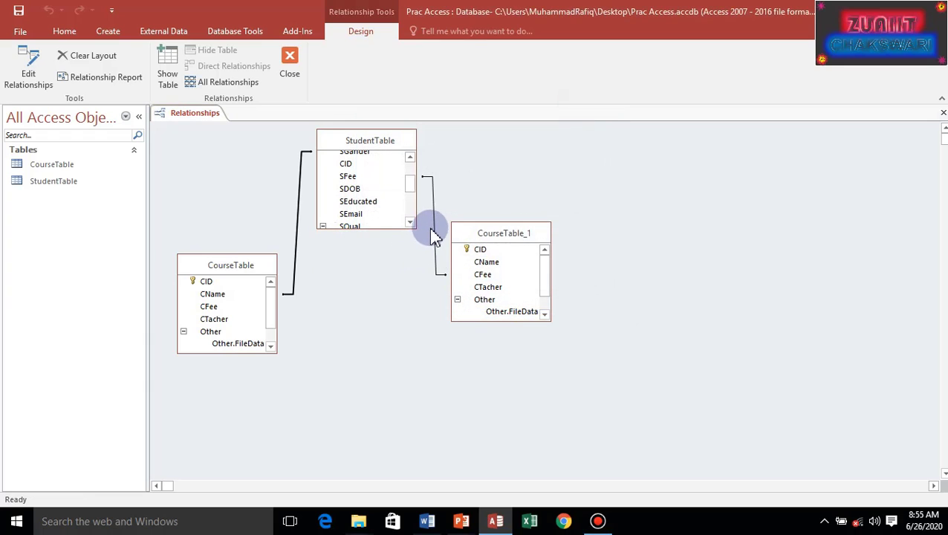
left_click(435, 228)
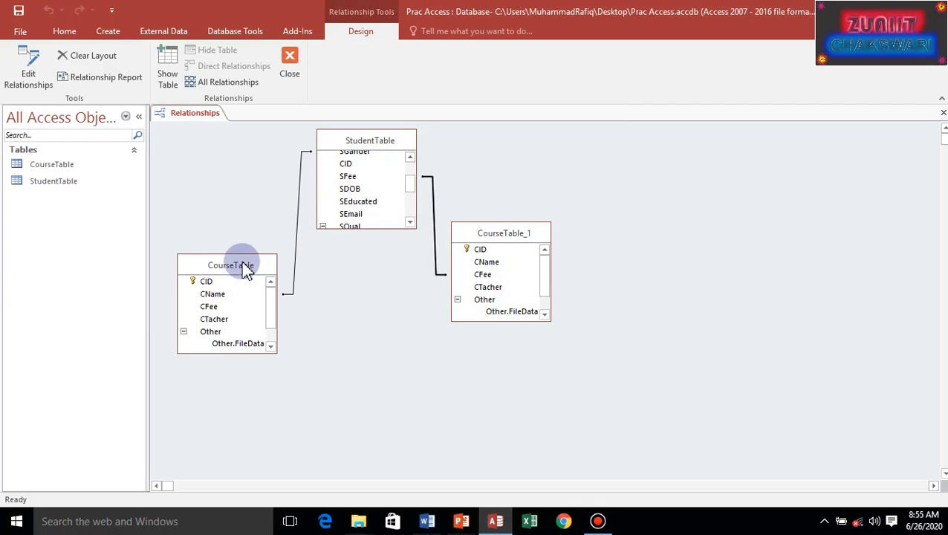
left_click(215, 269)
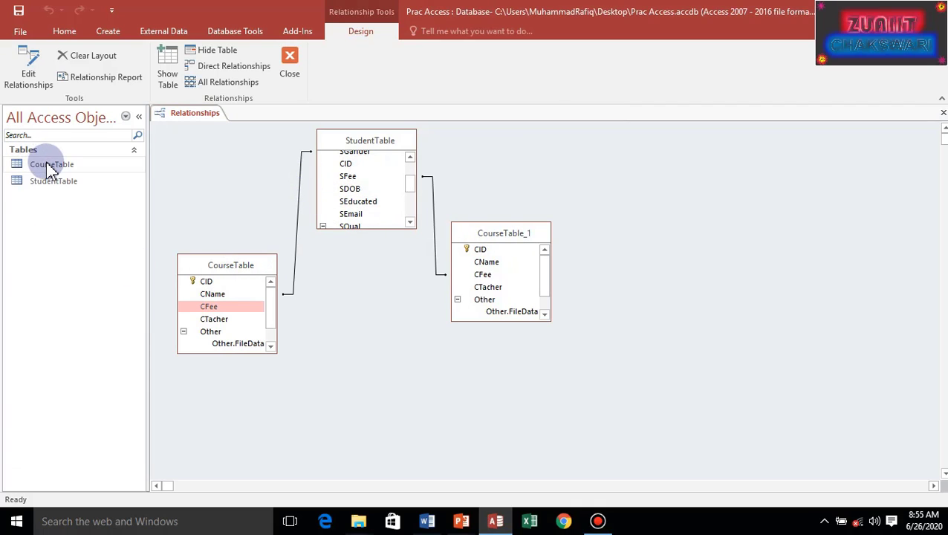